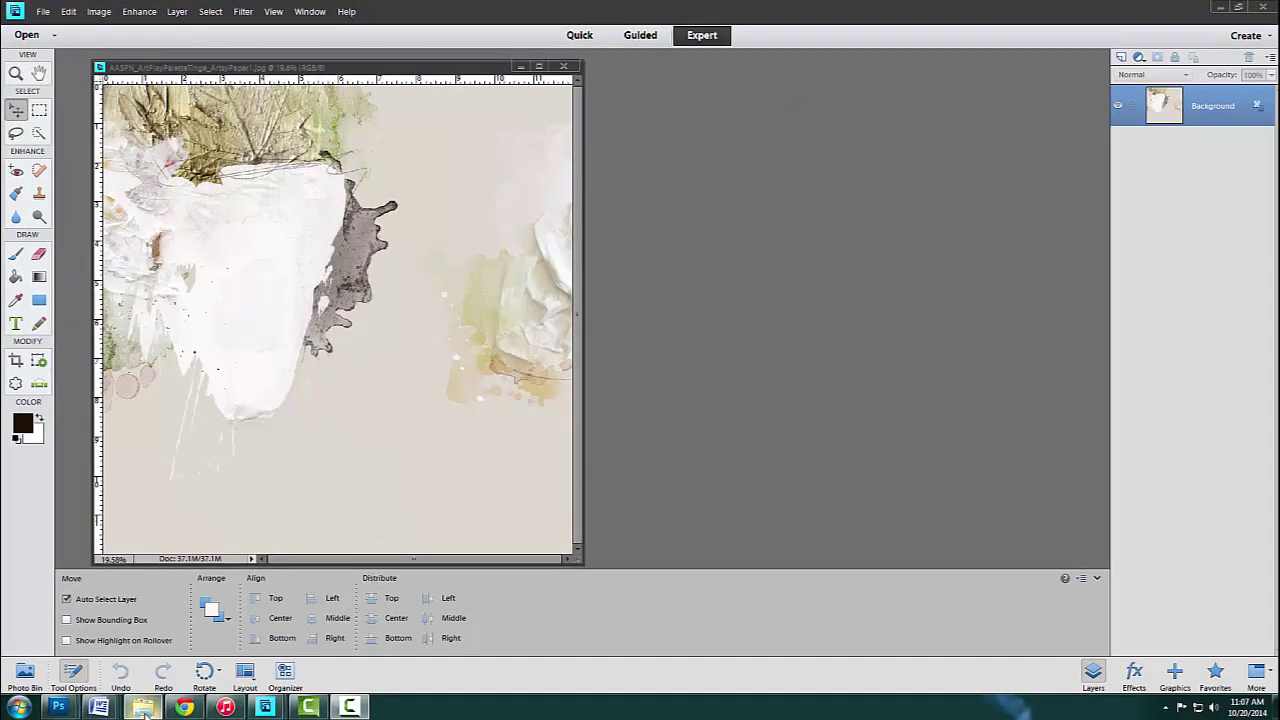
# Open AASPN_MelangeFotoBlendz2_6.png from the Melange FotoBlendz No 2 folder
pyautogui.click(143, 708)
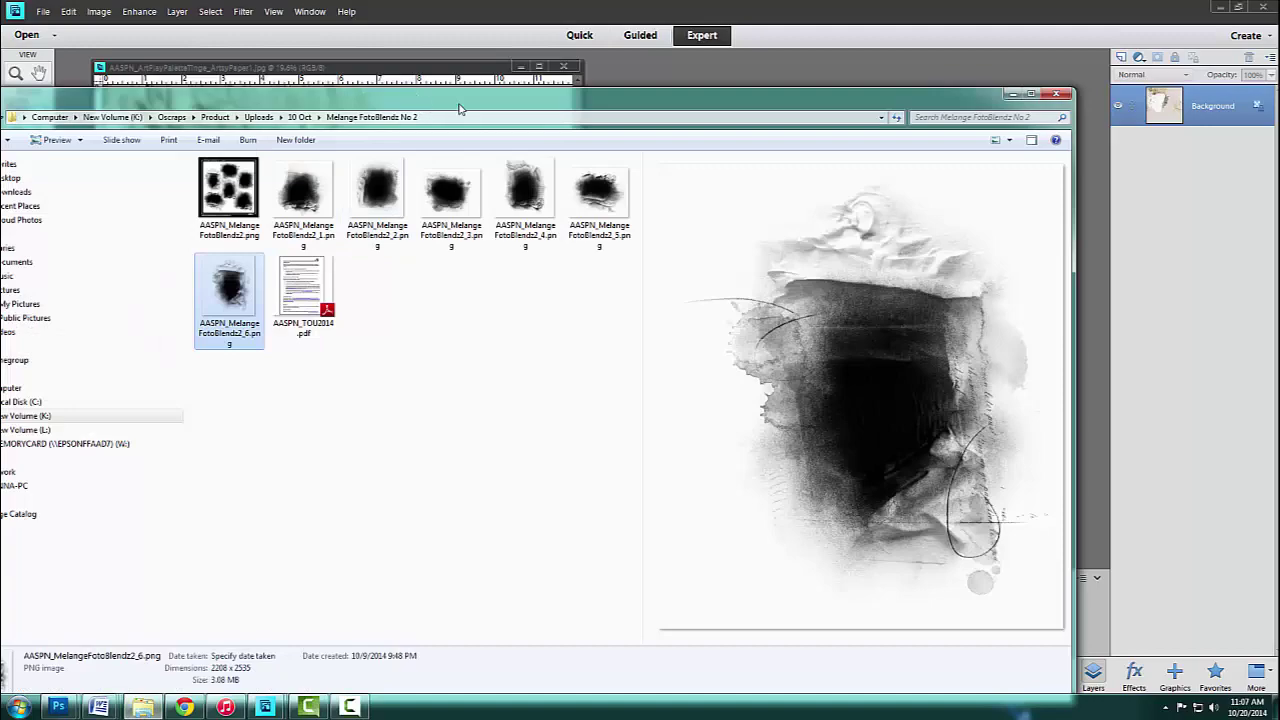
pyautogui.moveTo(452, 120); pyautogui.dragTo(989, 83)
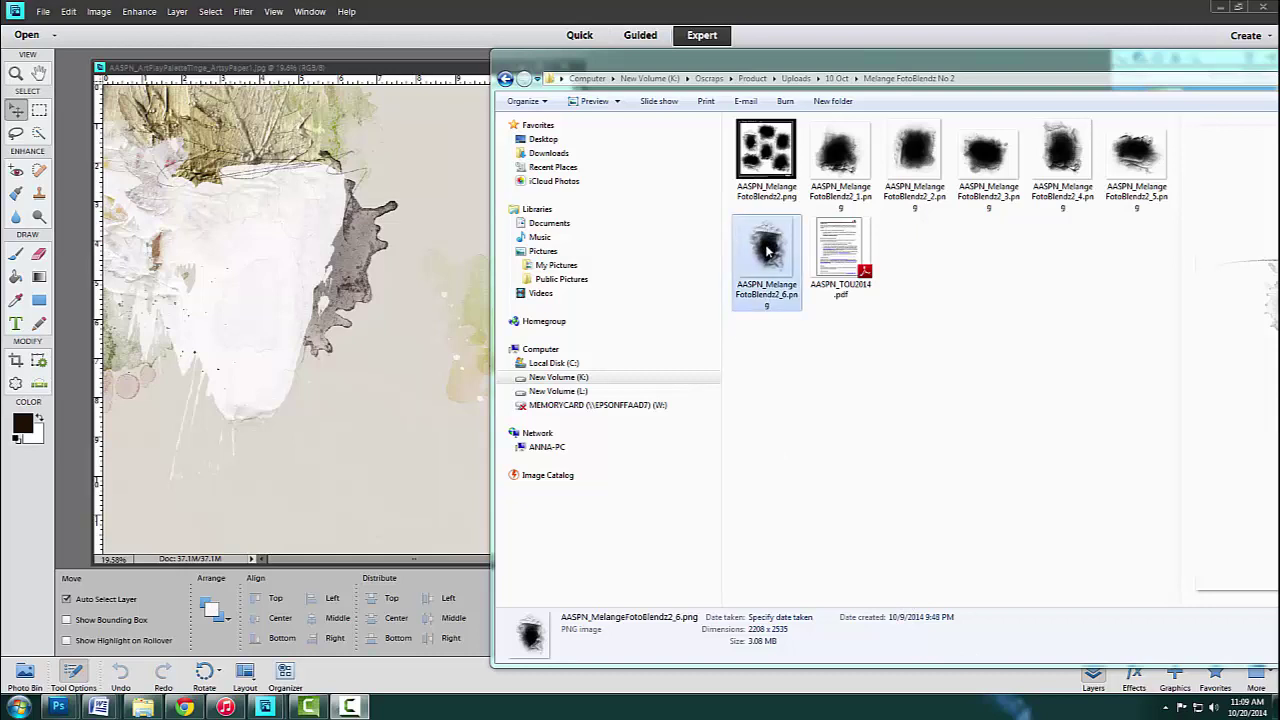
pyautogui.moveTo(776, 252); pyautogui.dragTo(389, 268)
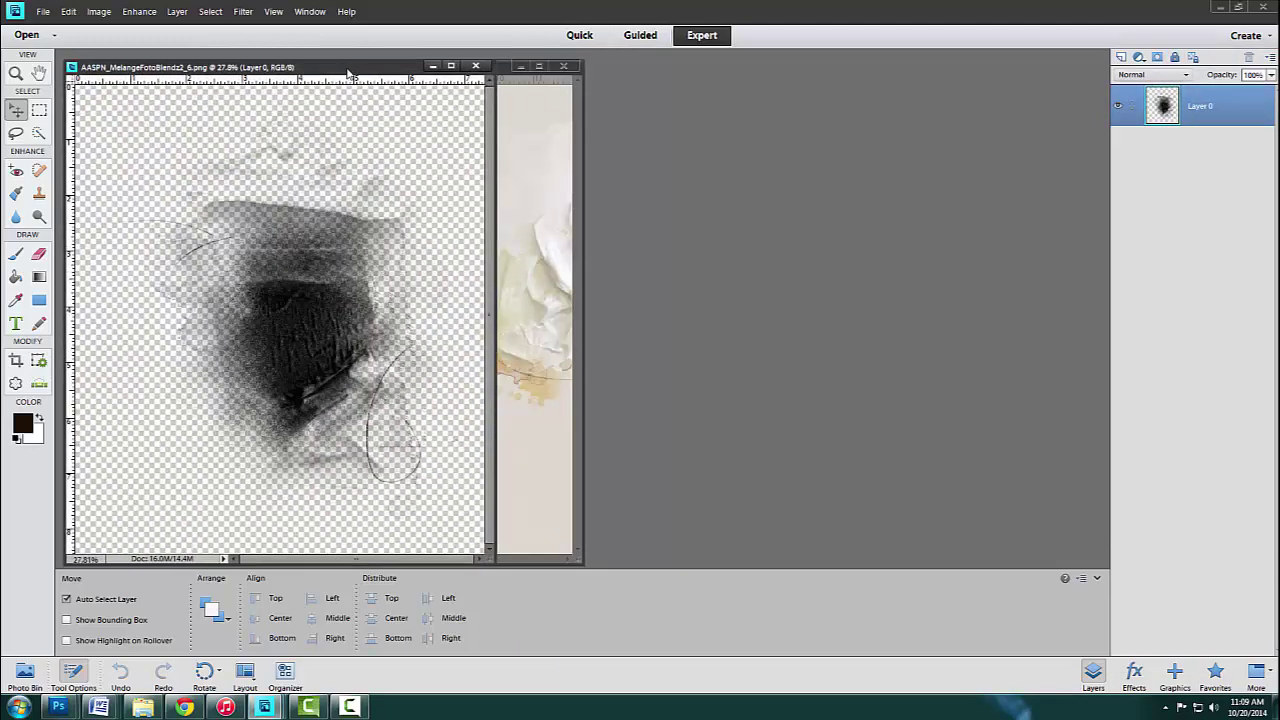
# Copy the black FotoBlendz mask onto the artsy paper over its white paint area and close the mask file
pyautogui.moveTo(343, 70); pyautogui.dragTo(670, 73)
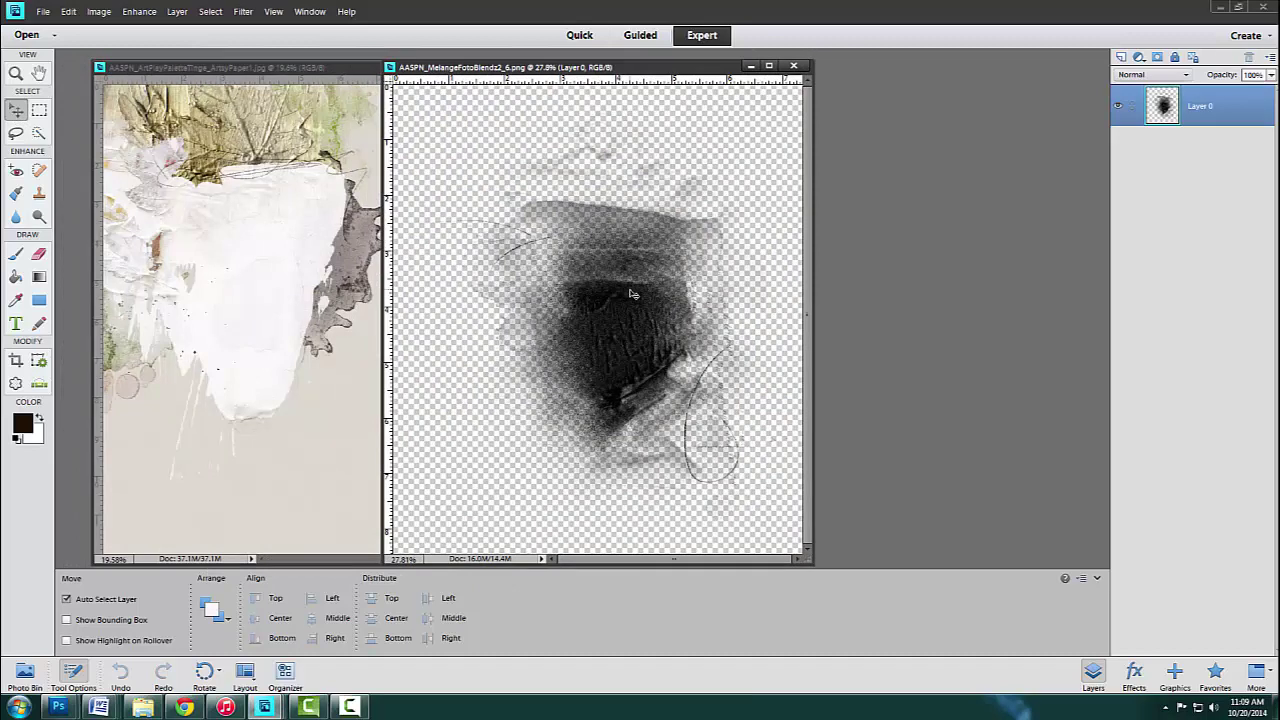
pyautogui.moveTo(620, 290); pyautogui.dragTo(282, 318)
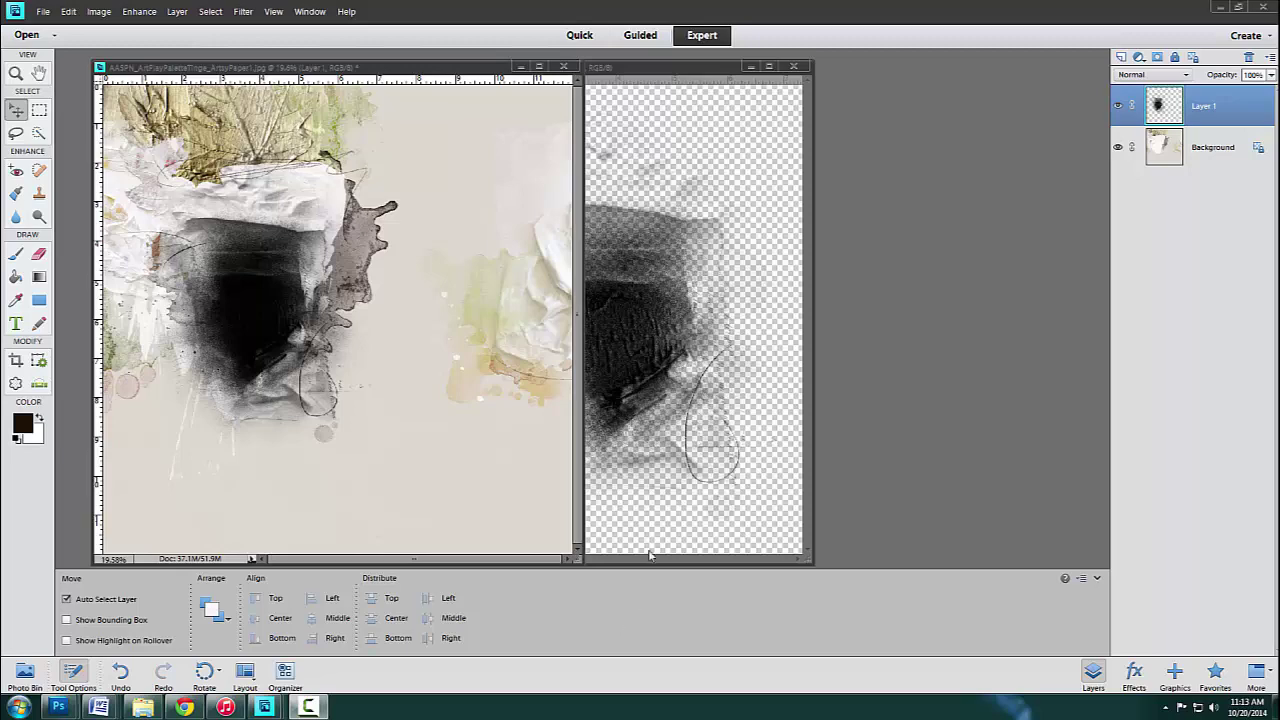
pyautogui.click(796, 68)
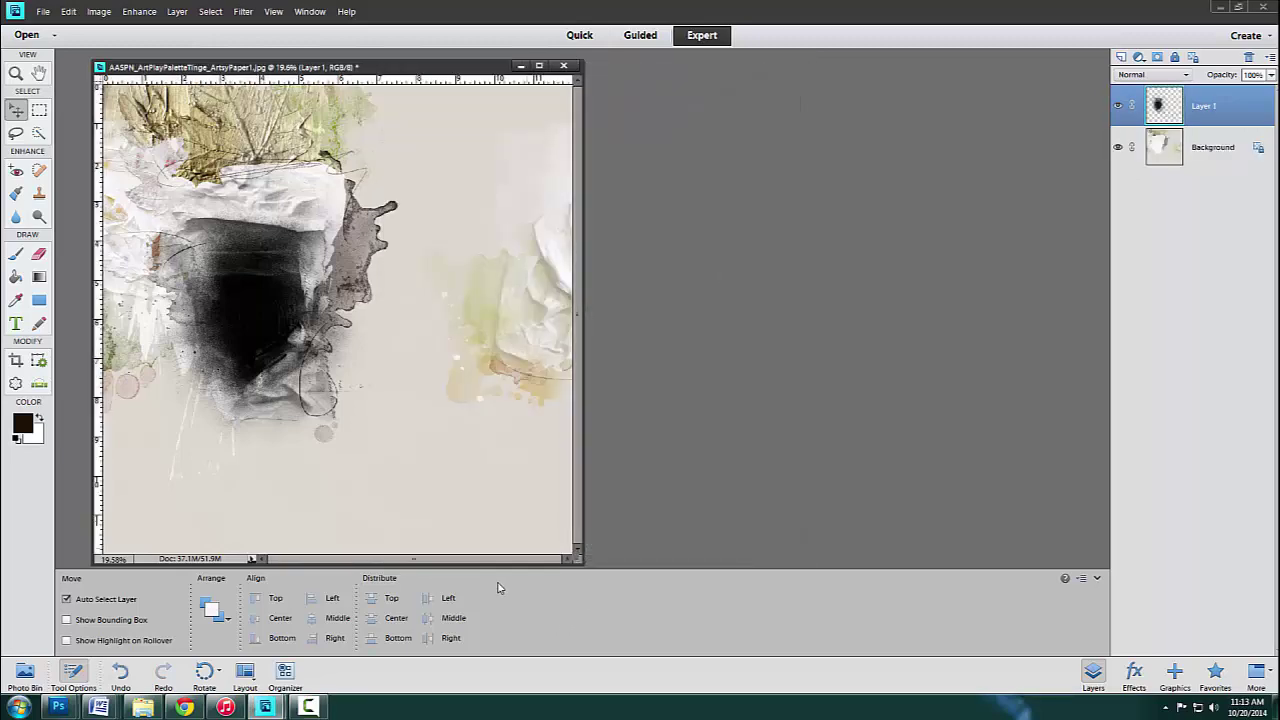
# Open the photo IMG_0195.jpg from the 10 Oct folder
pyautogui.click(143, 707)
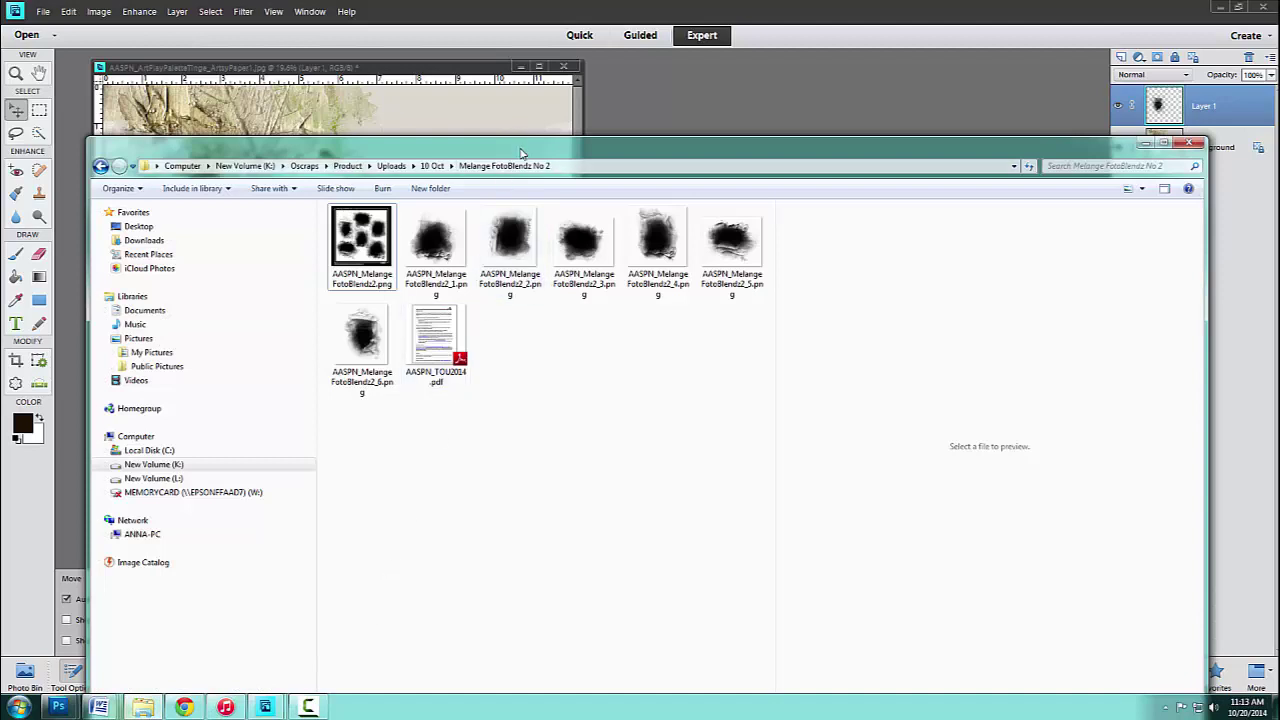
pyautogui.moveTo(564, 152); pyautogui.dragTo(644, 150)
pyautogui.click(180, 163)
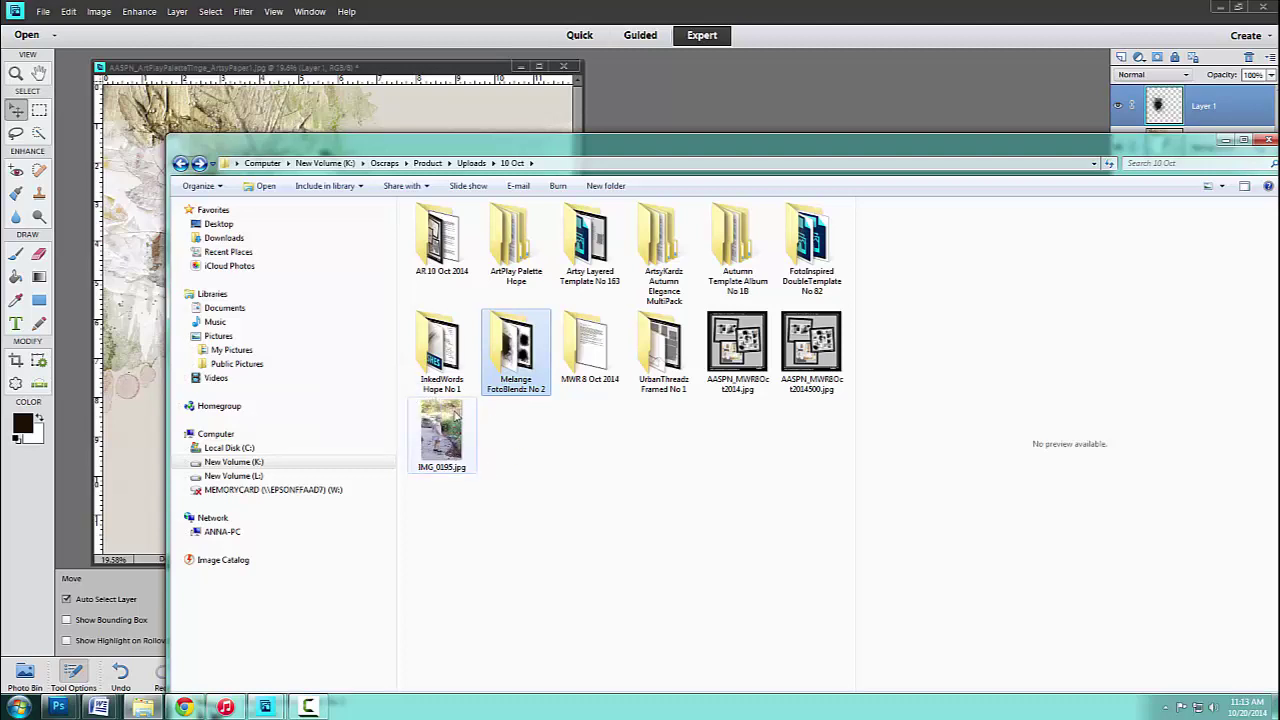
pyautogui.moveTo(455, 425); pyautogui.dragTo(626, 114)
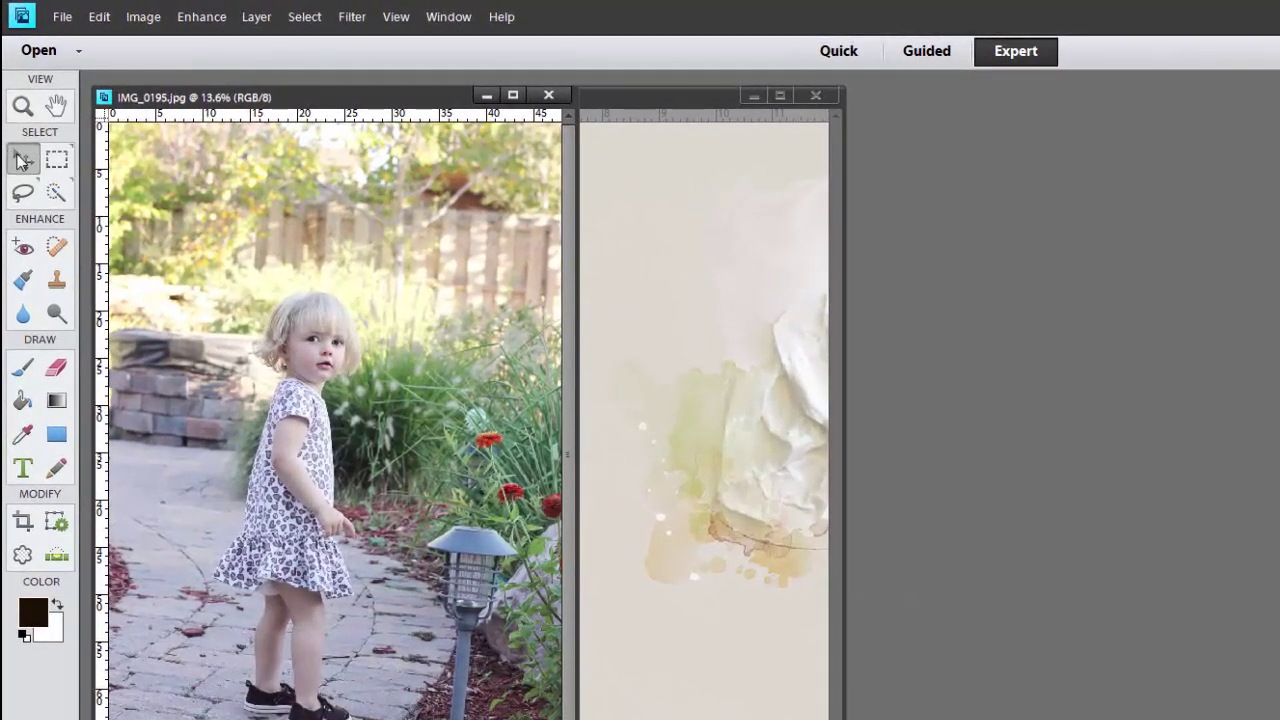
# Copy the photo into the artsy paper document above the mask layer and shift it over the mask area
pyautogui.moveTo(181, 102); pyautogui.dragTo(889, 98)
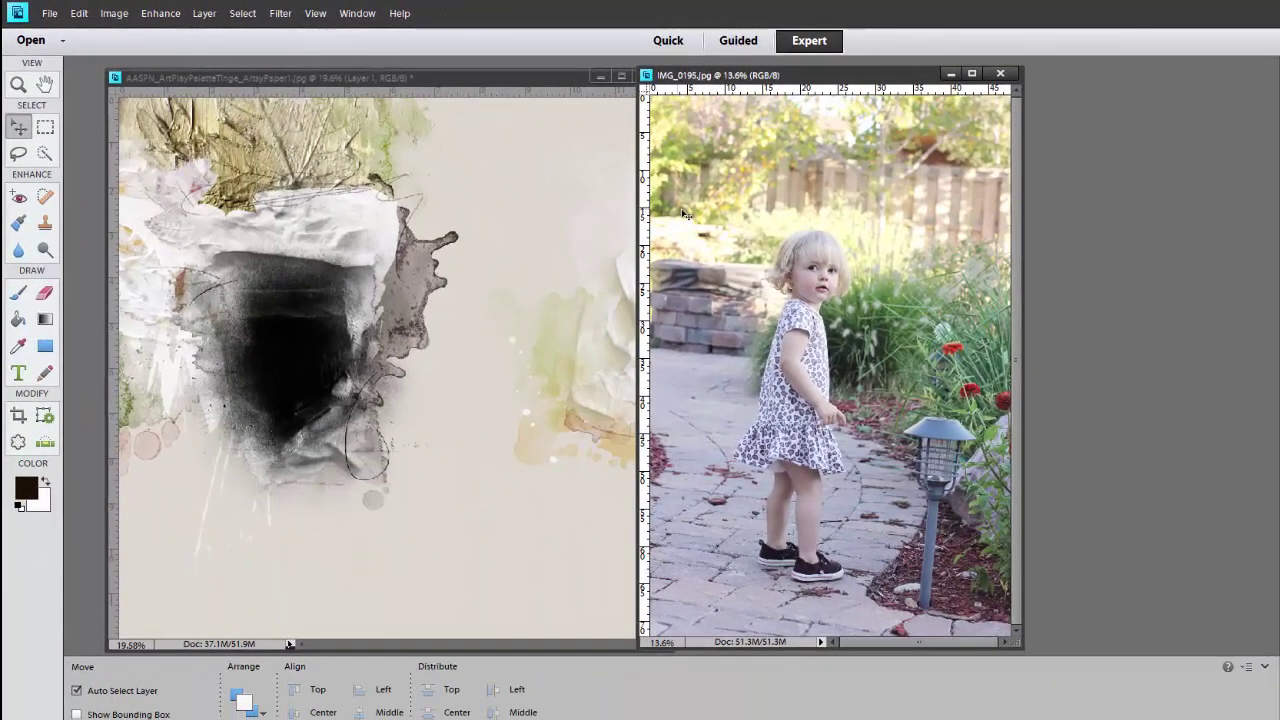
pyautogui.moveTo(862, 270); pyautogui.dragTo(735, 291)
pyautogui.moveTo(588, 240); pyautogui.dragTo(297, 313)
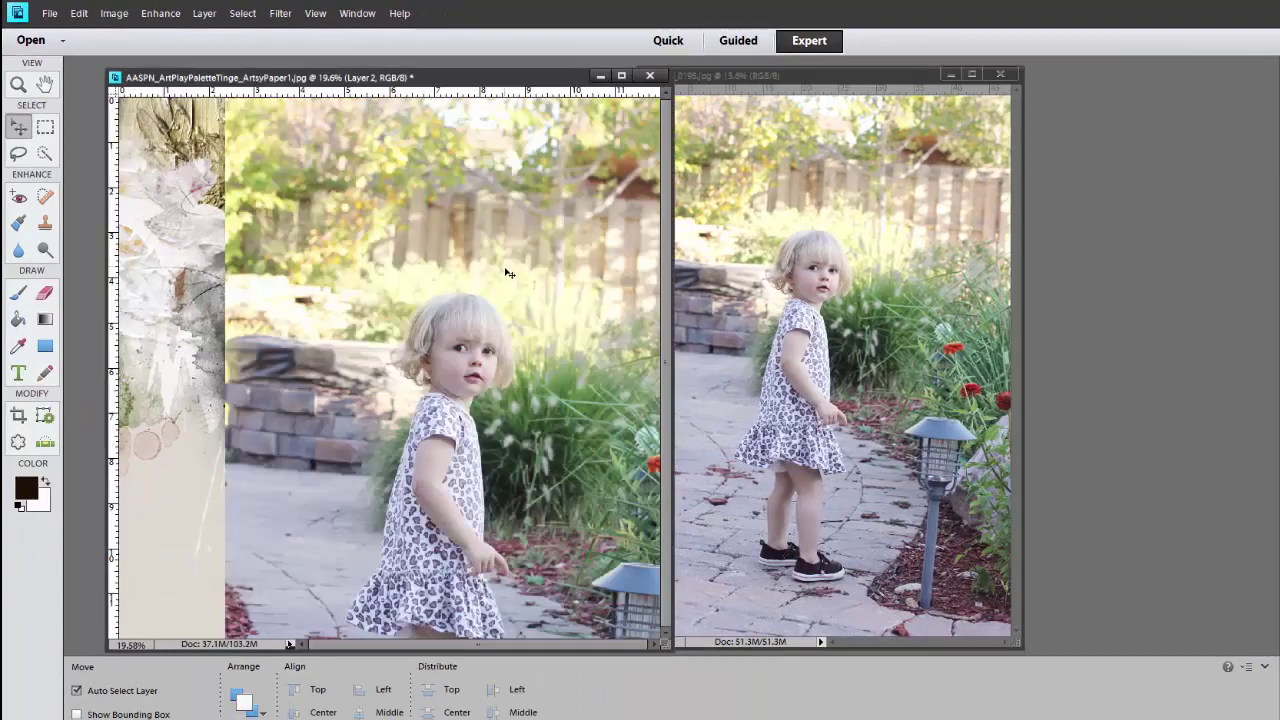
pyautogui.moveTo(508, 272); pyautogui.dragTo(411, 297)
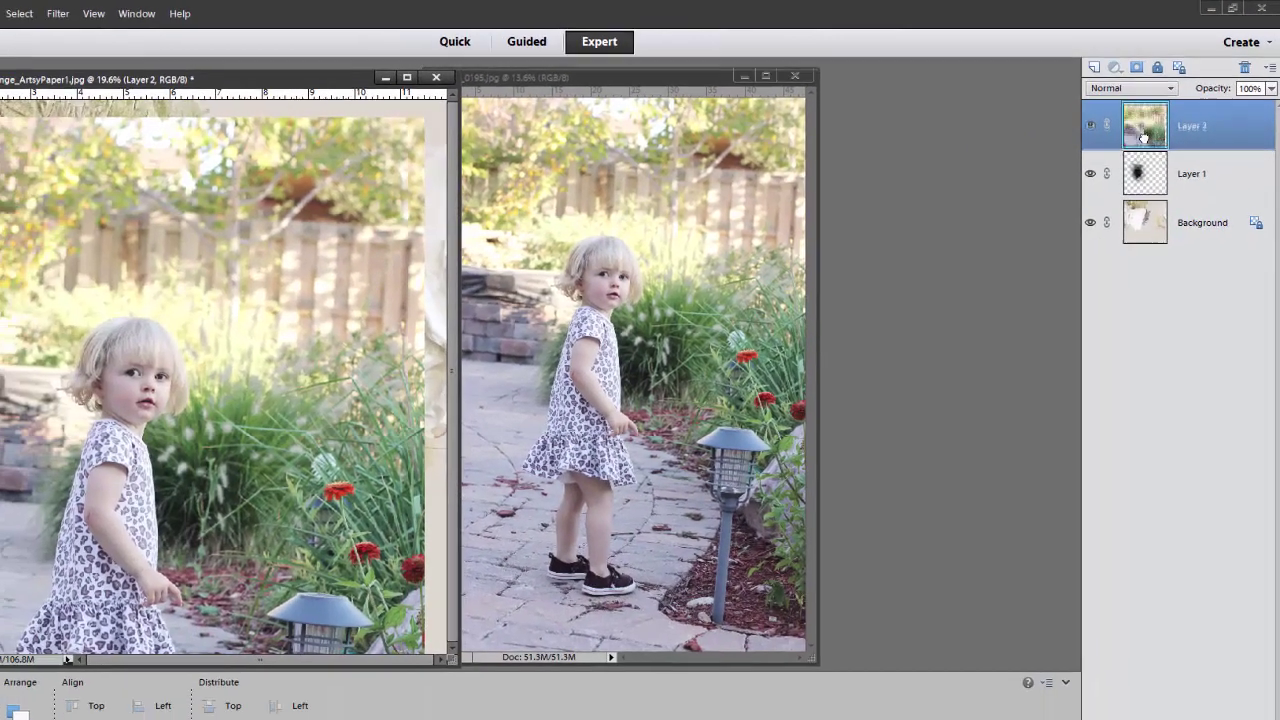
pyautogui.moveTo(1143, 137)
pyautogui.mouseDown()
pyautogui.moveTo(1150, 195)
pyautogui.moveTo(1157, 133)
pyautogui.mouseUp()
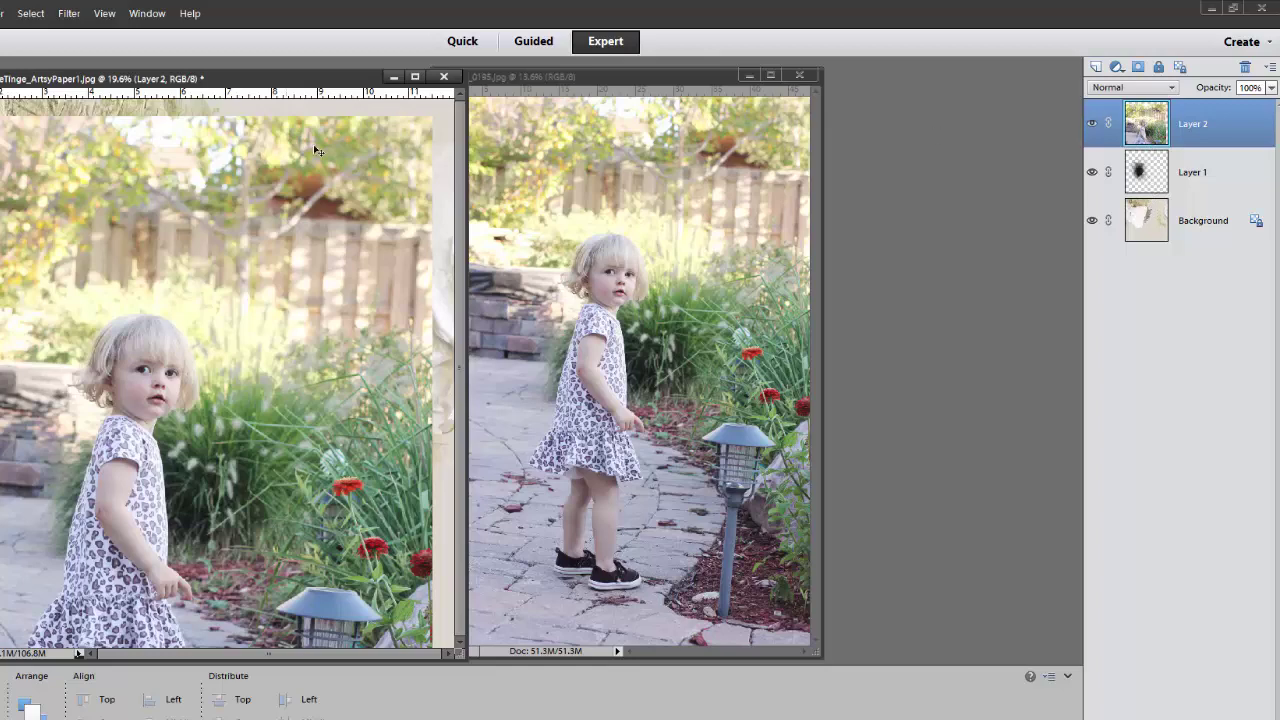
pyautogui.moveTo(314, 150); pyautogui.dragTo(284, 194)
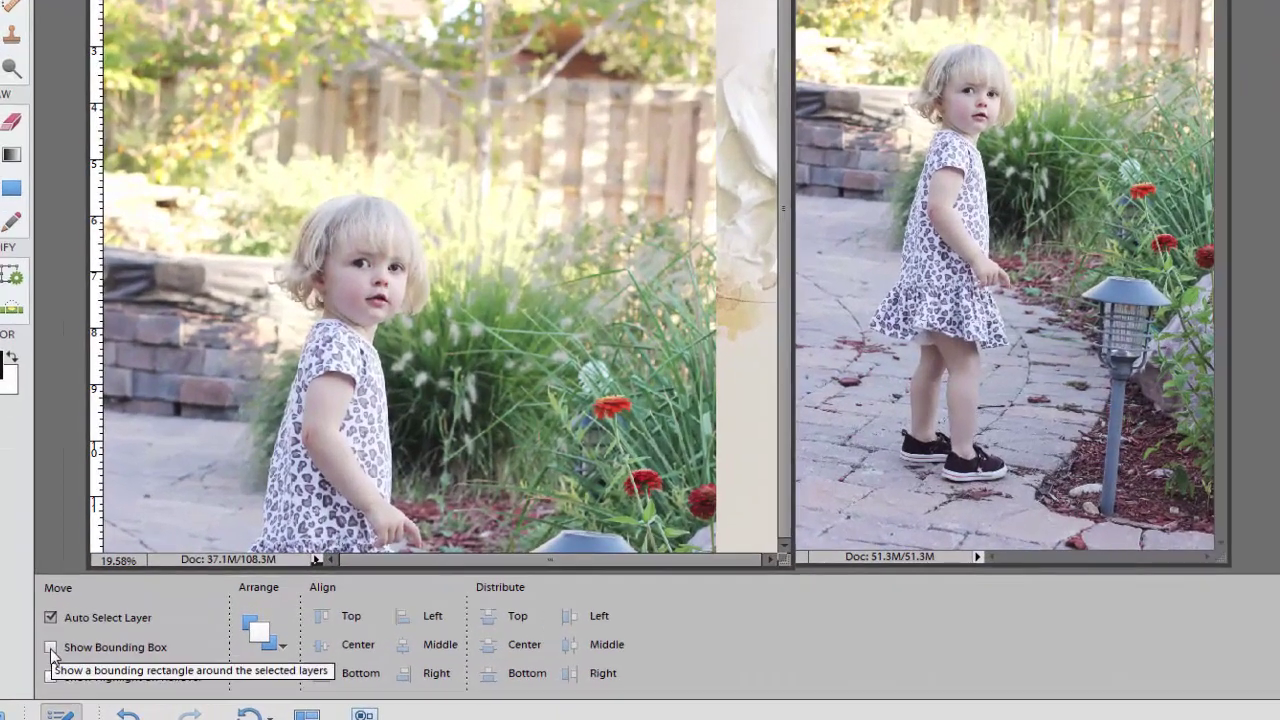
# Show the bounding box, scale the photo proportionally to about 54.96%, and position it over the black mask
pyautogui.click(42, 660)
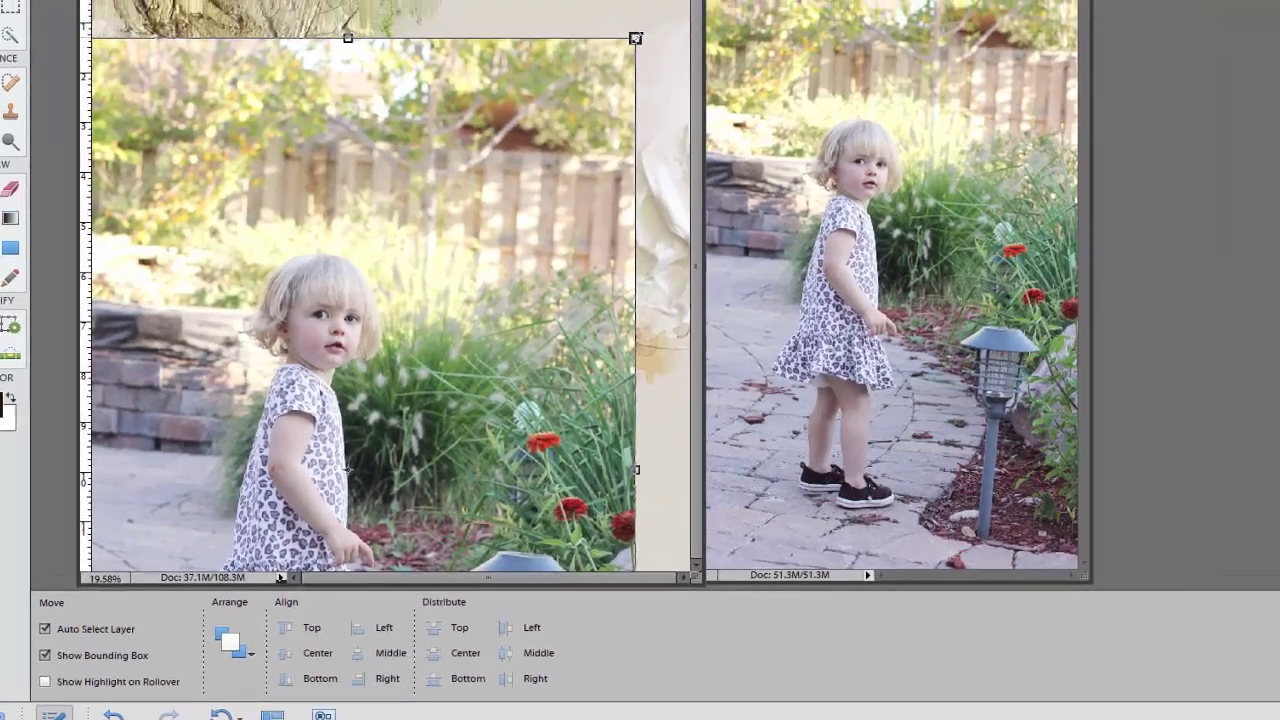
pyautogui.click(636, 38)
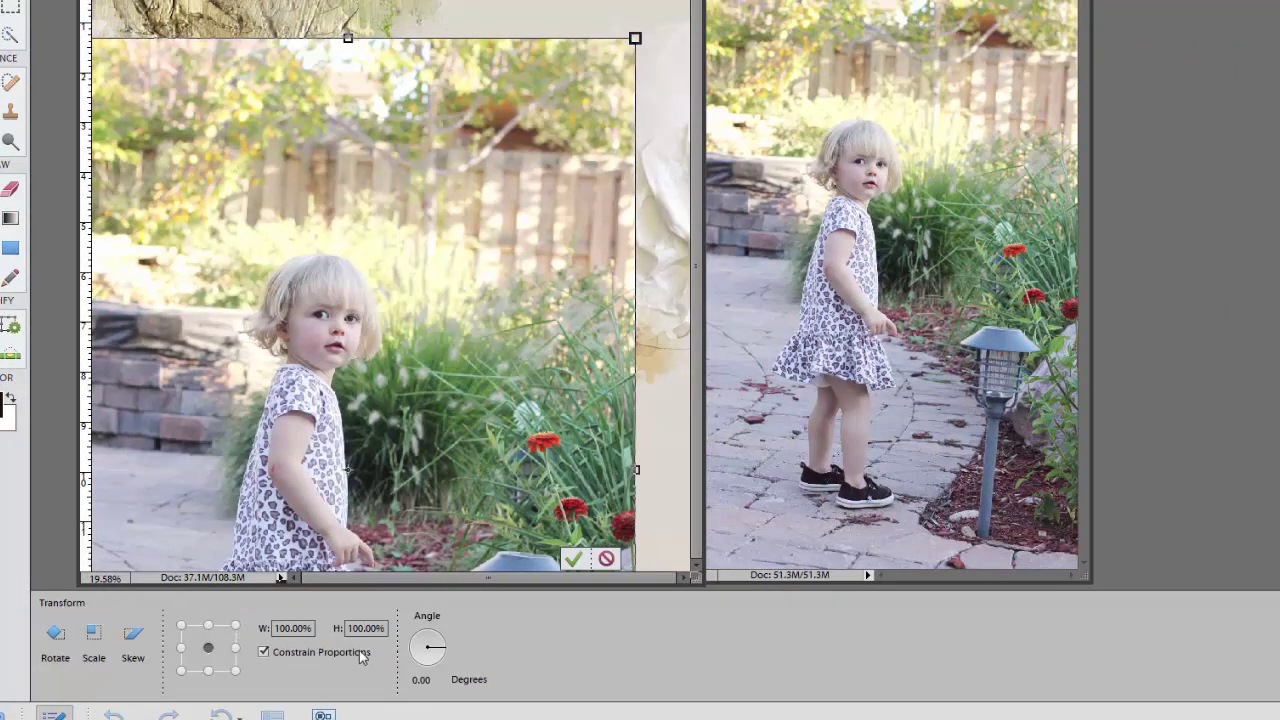
pyautogui.moveTo(634, 38); pyautogui.dragTo(386, 414)
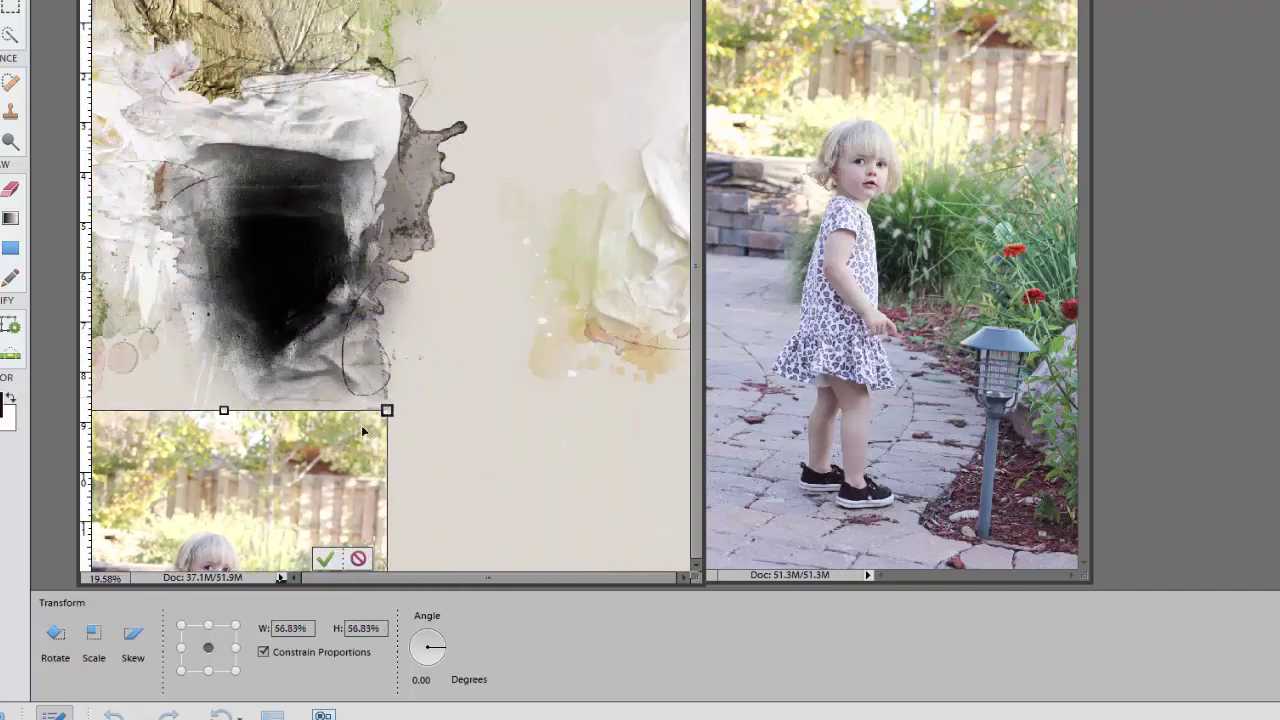
pyautogui.moveTo(296, 511); pyautogui.dragTo(367, 135)
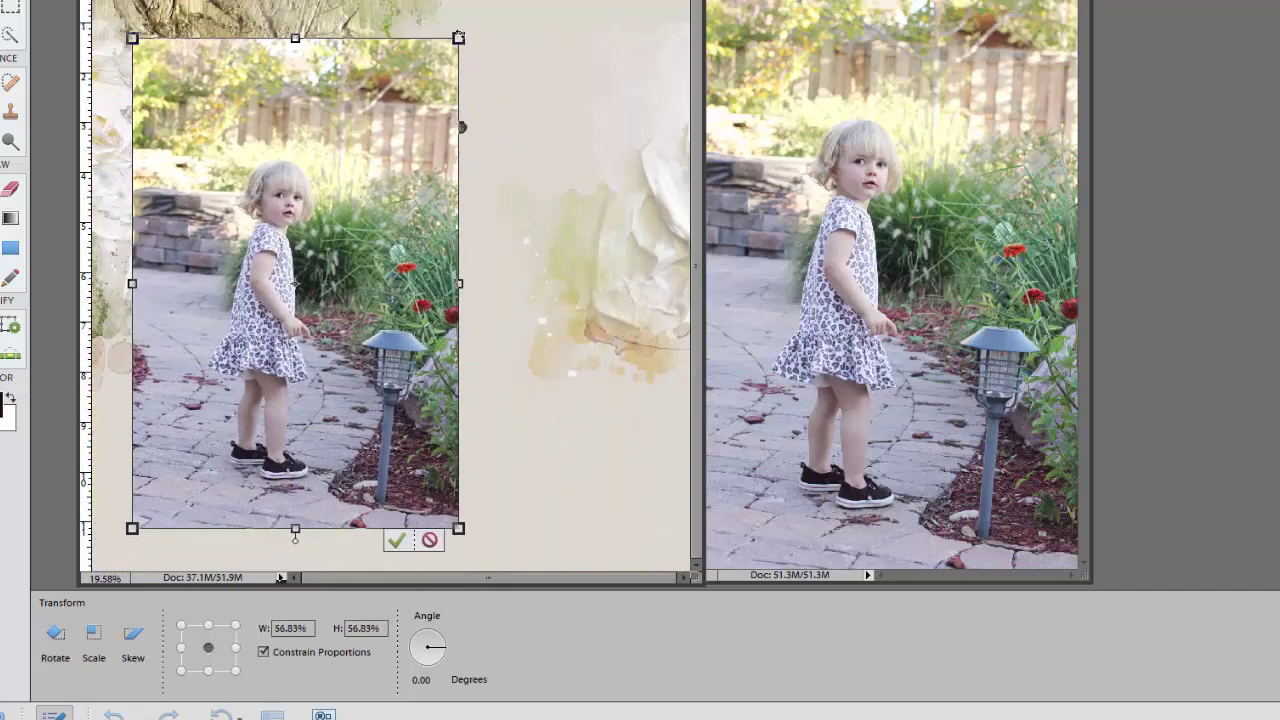
pyautogui.moveTo(457, 38); pyautogui.dragTo(446, 51)
pyautogui.moveTo(376, 175); pyautogui.dragTo(394, 130)
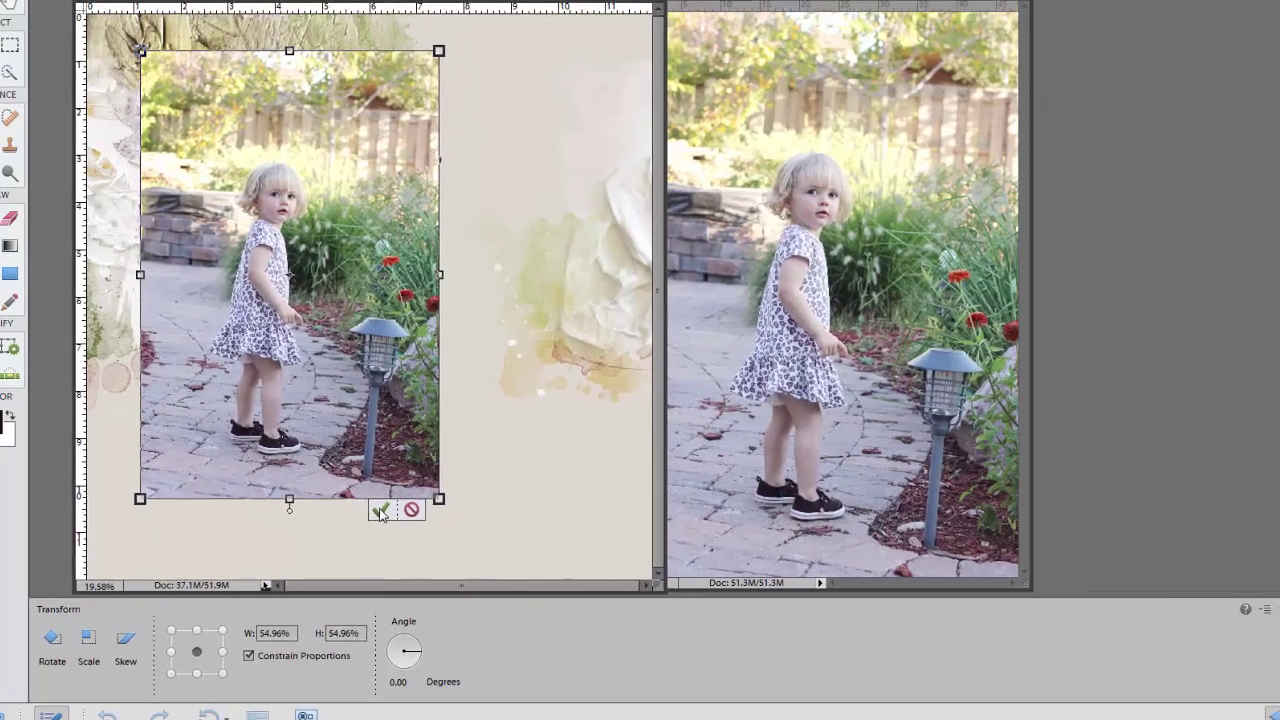
pyautogui.click(402, 500)
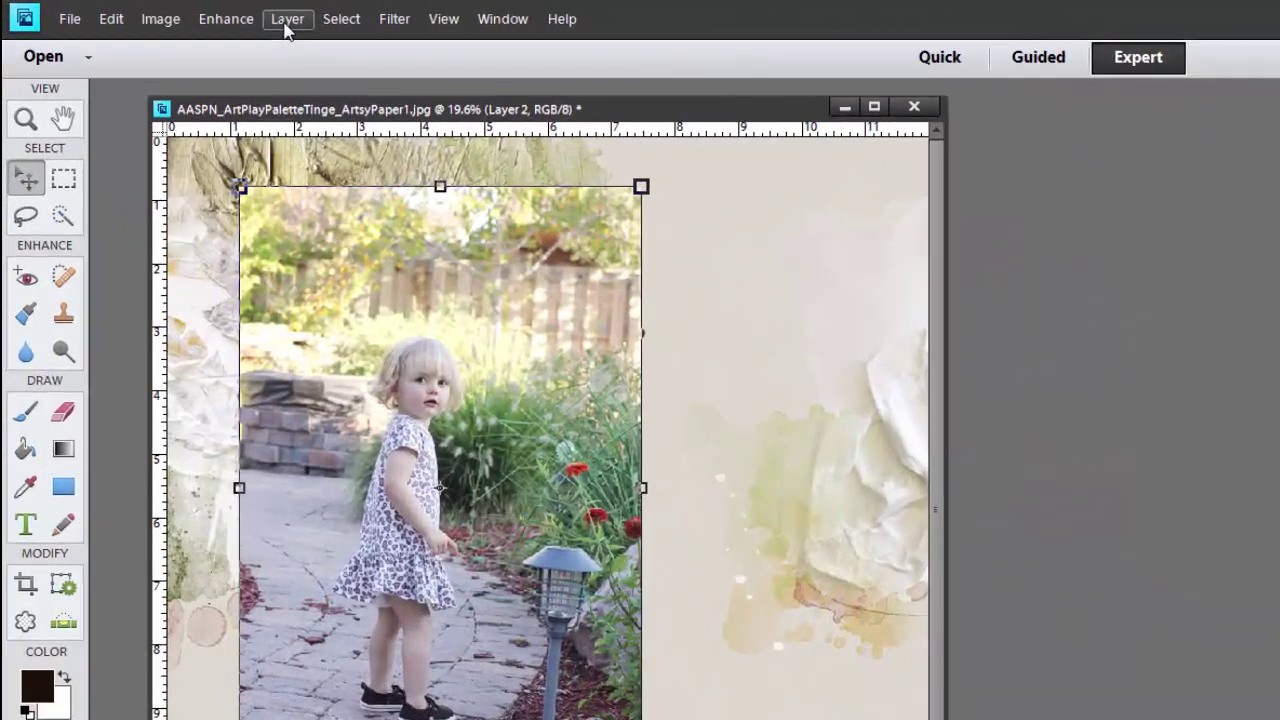
# Clip the photo to the mask layer and scale it down slightly so the girl fits inside the mask
pyautogui.click(177, 11)
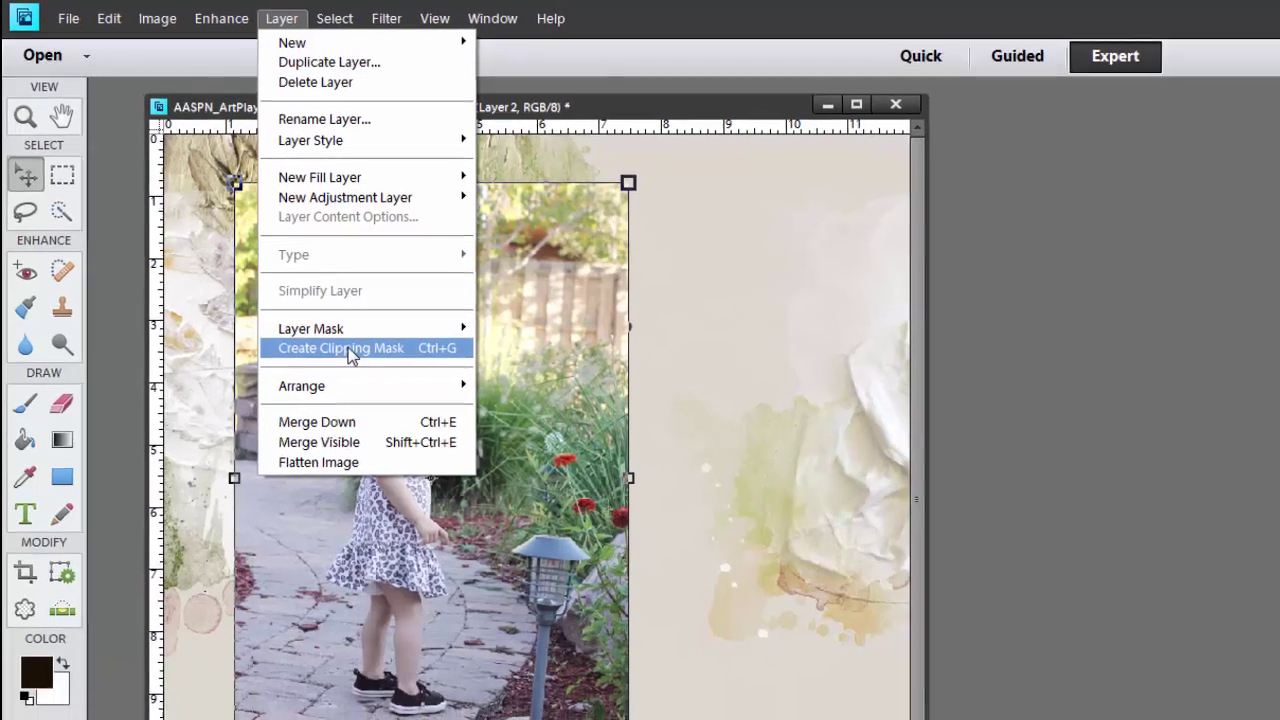
pyautogui.click(362, 368)
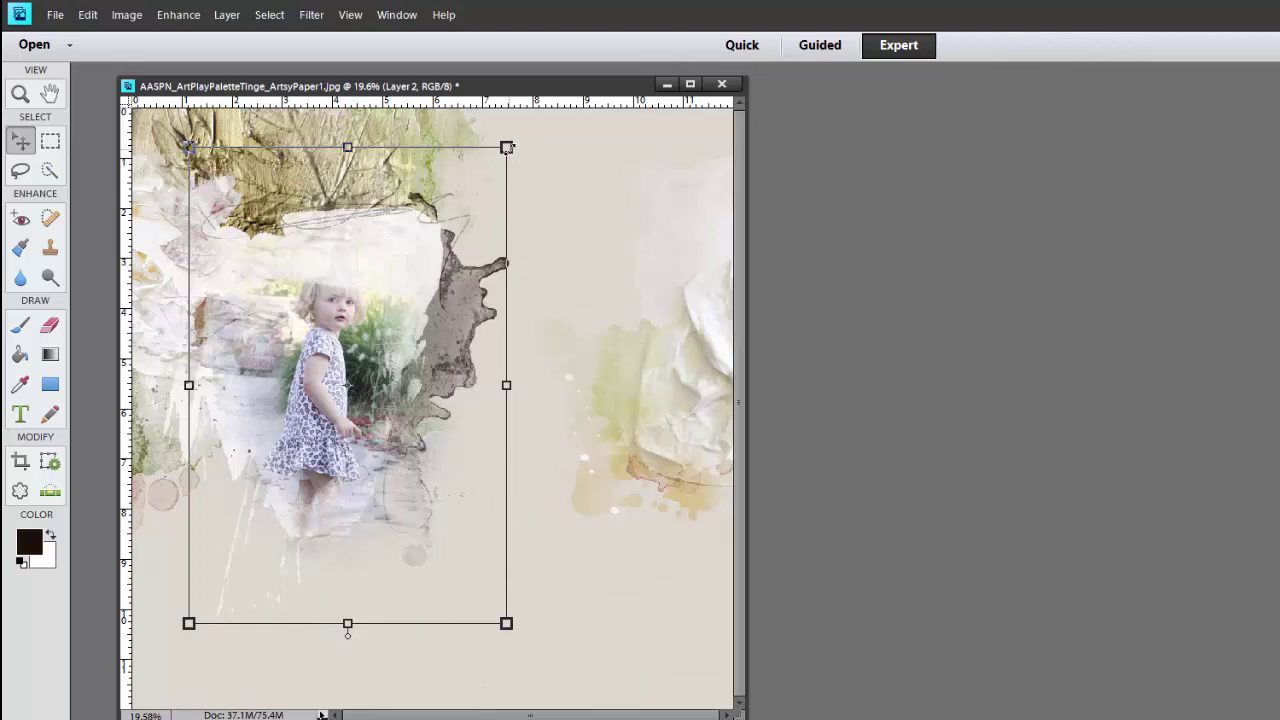
pyautogui.click(507, 147)
pyautogui.moveTo(507, 147); pyautogui.dragTo(500, 177)
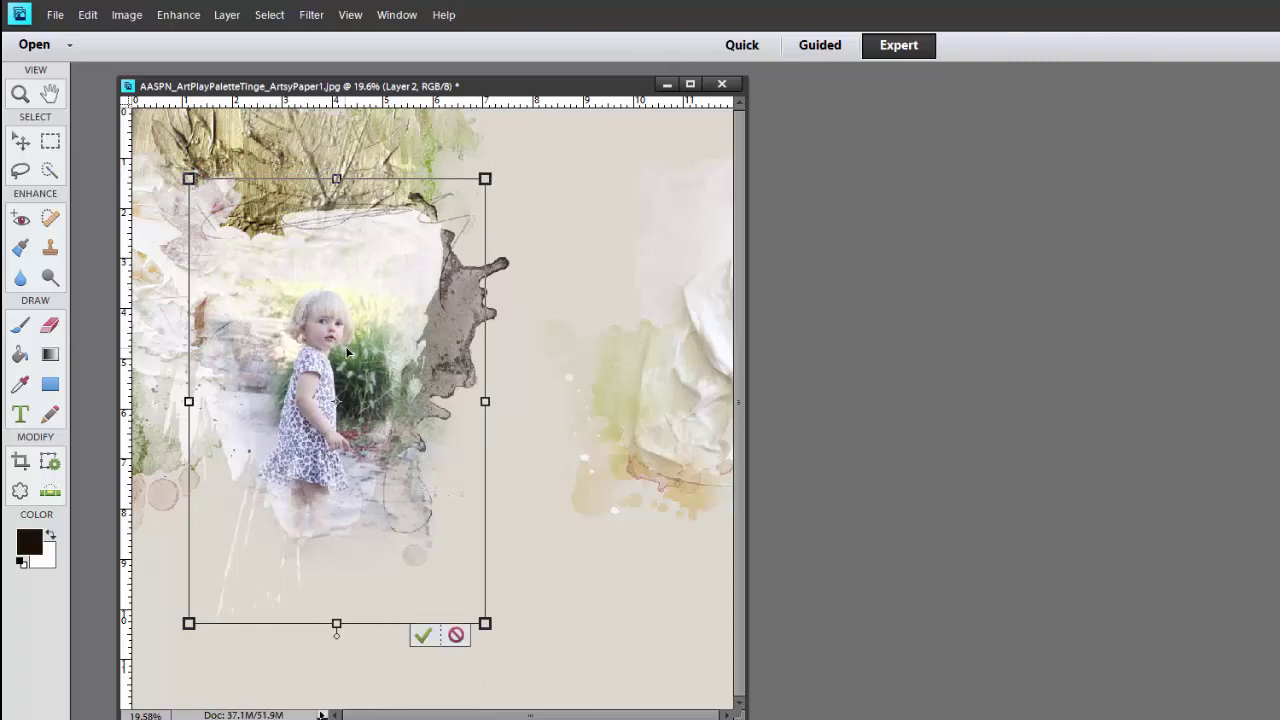
pyautogui.click(423, 636)
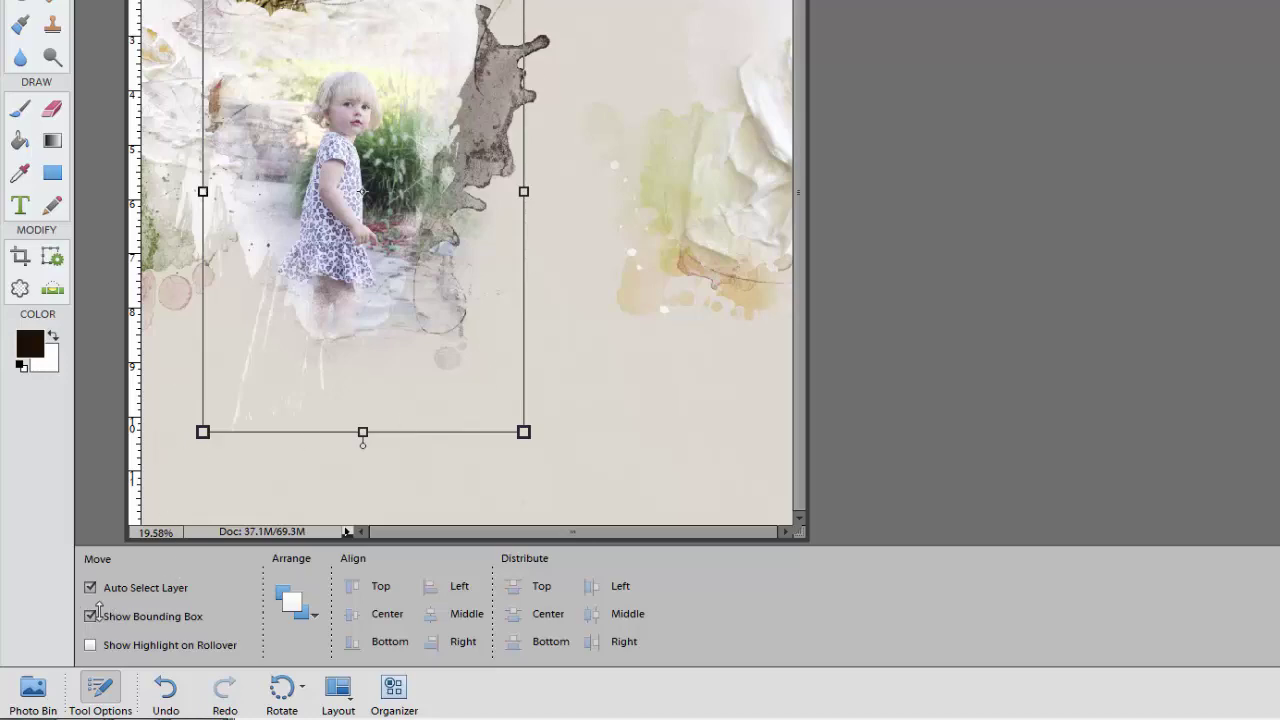
# Hide the bounding box and erase the photo's outer areas with the 1596 px brush from the AASPN_AnnaBlendz set
pyautogui.click(91, 617)
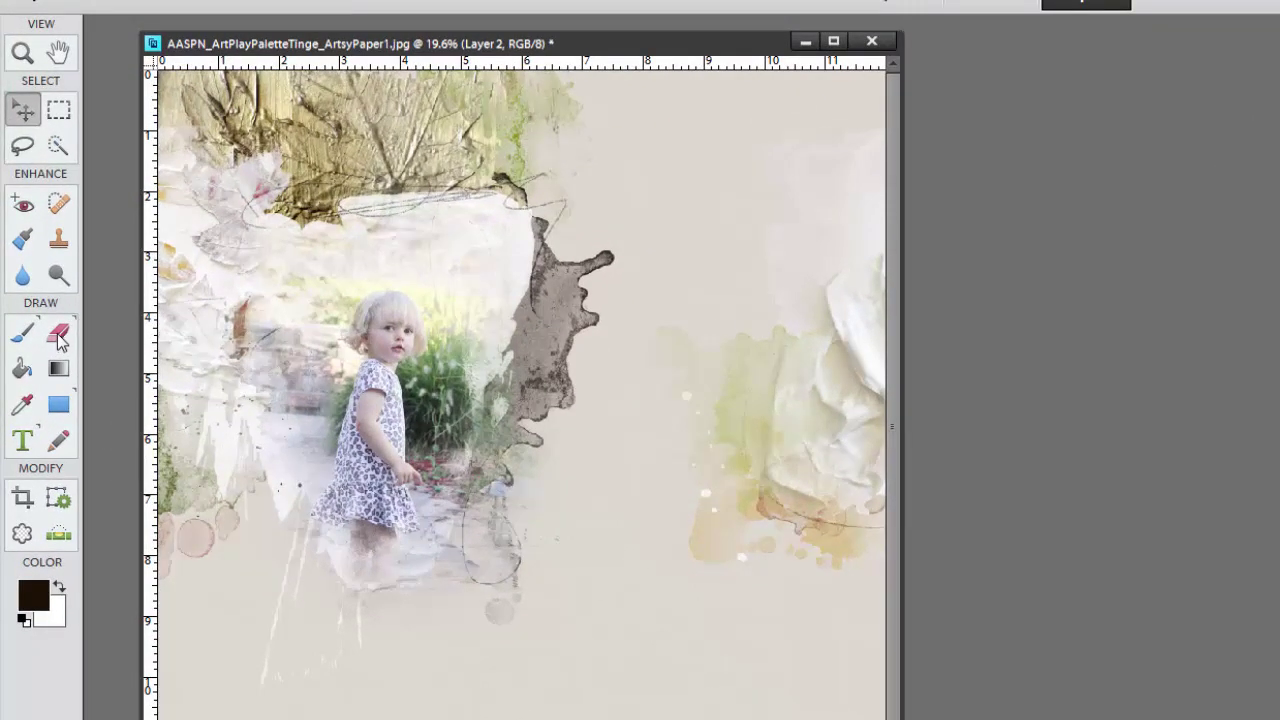
pyautogui.click(59, 341)
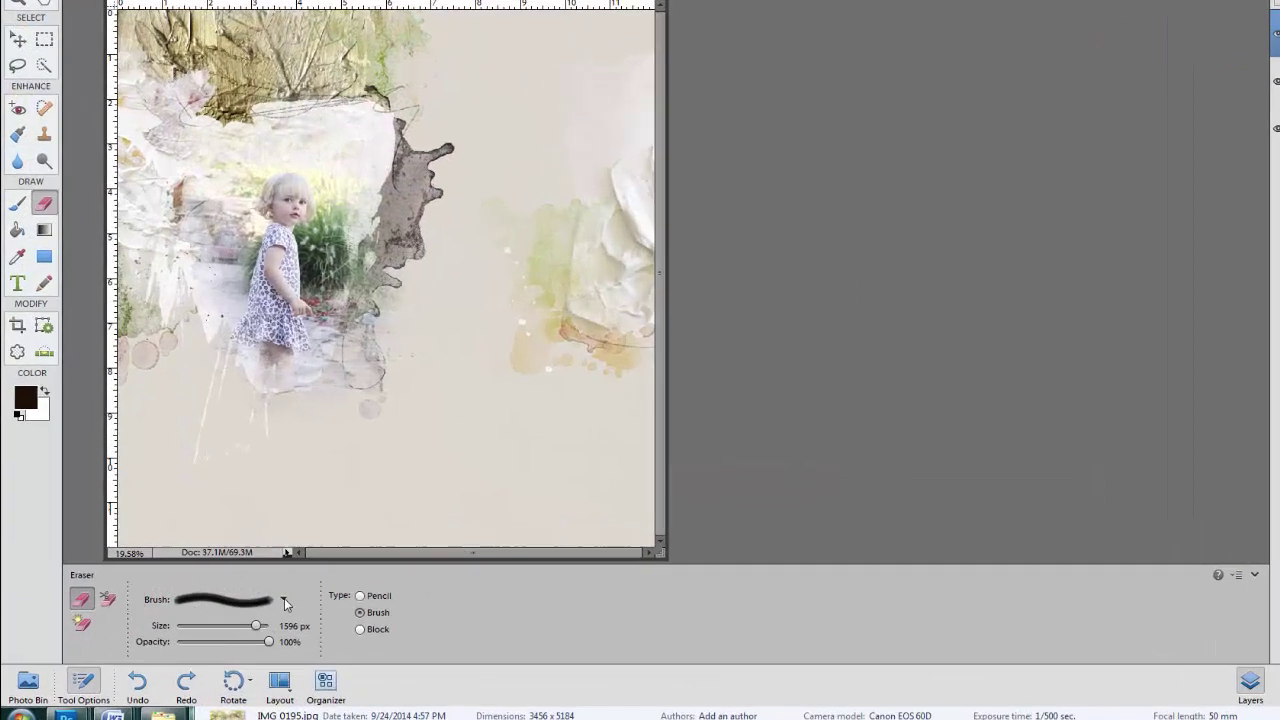
pyautogui.click(284, 601)
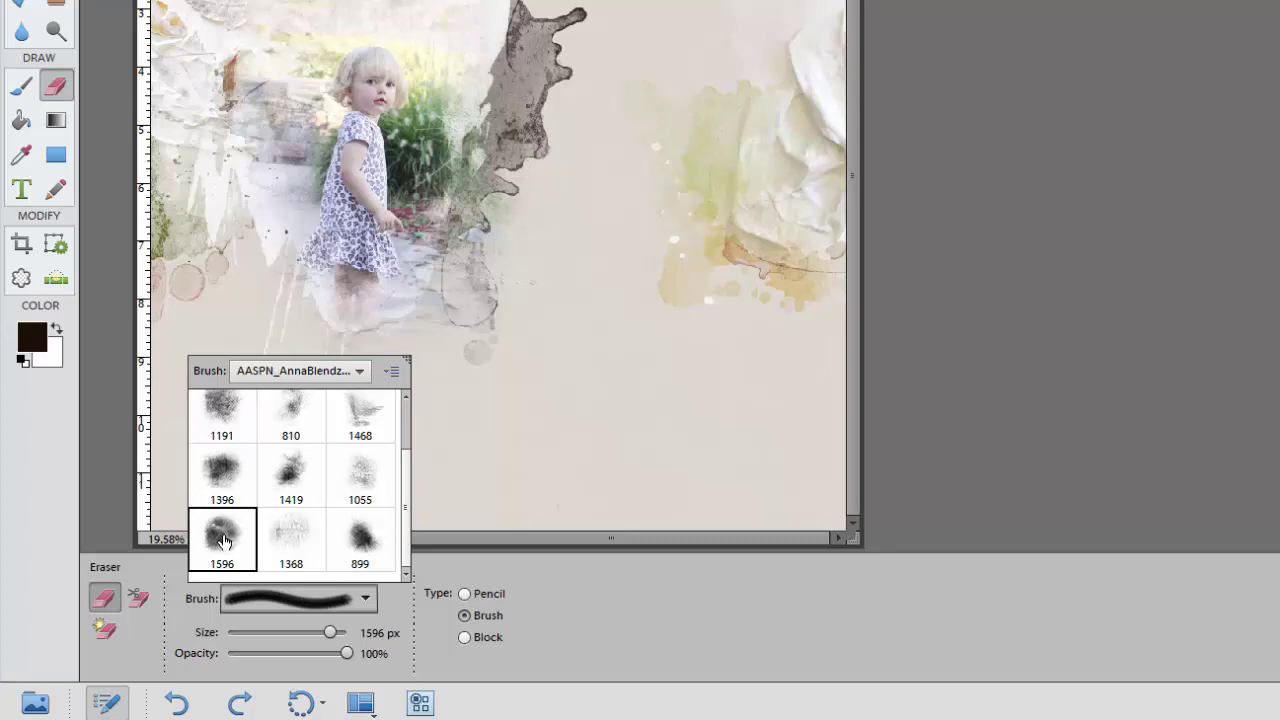
pyautogui.click(986, 408)
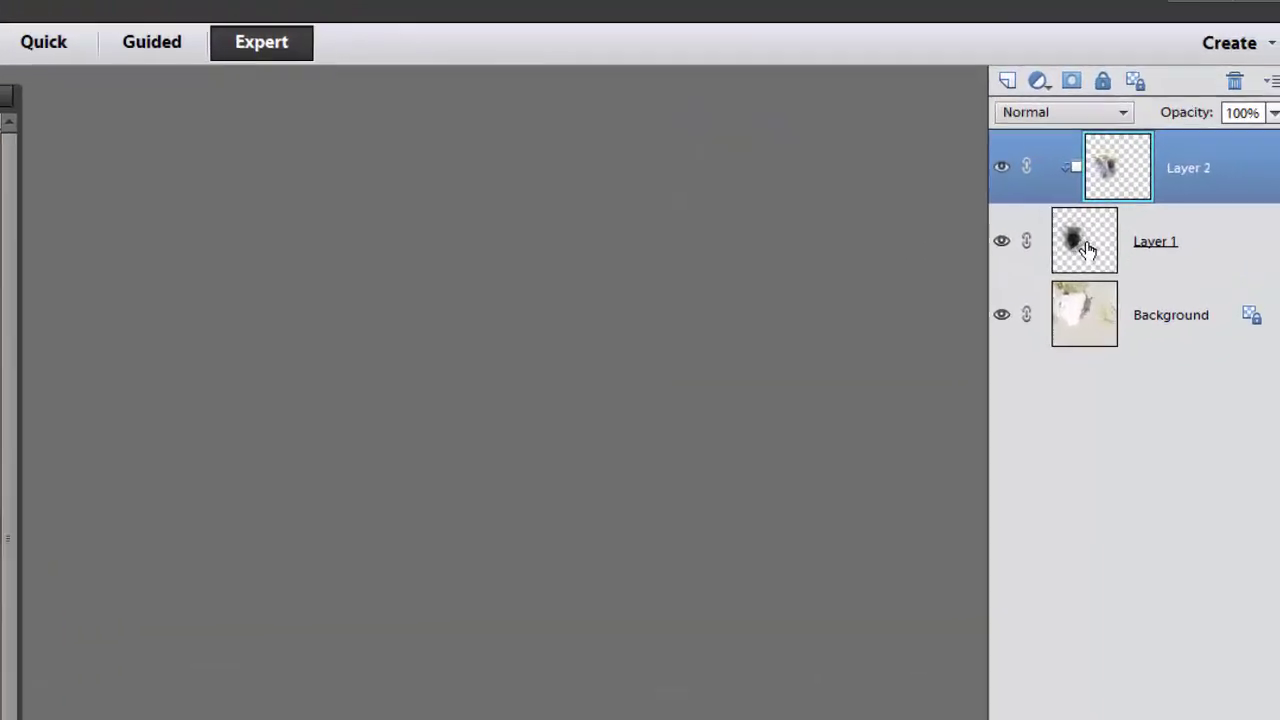
# Select the mask layer, Layer 1, and set the foreground color to dark brown #37180b
pyautogui.click(1219, 155)
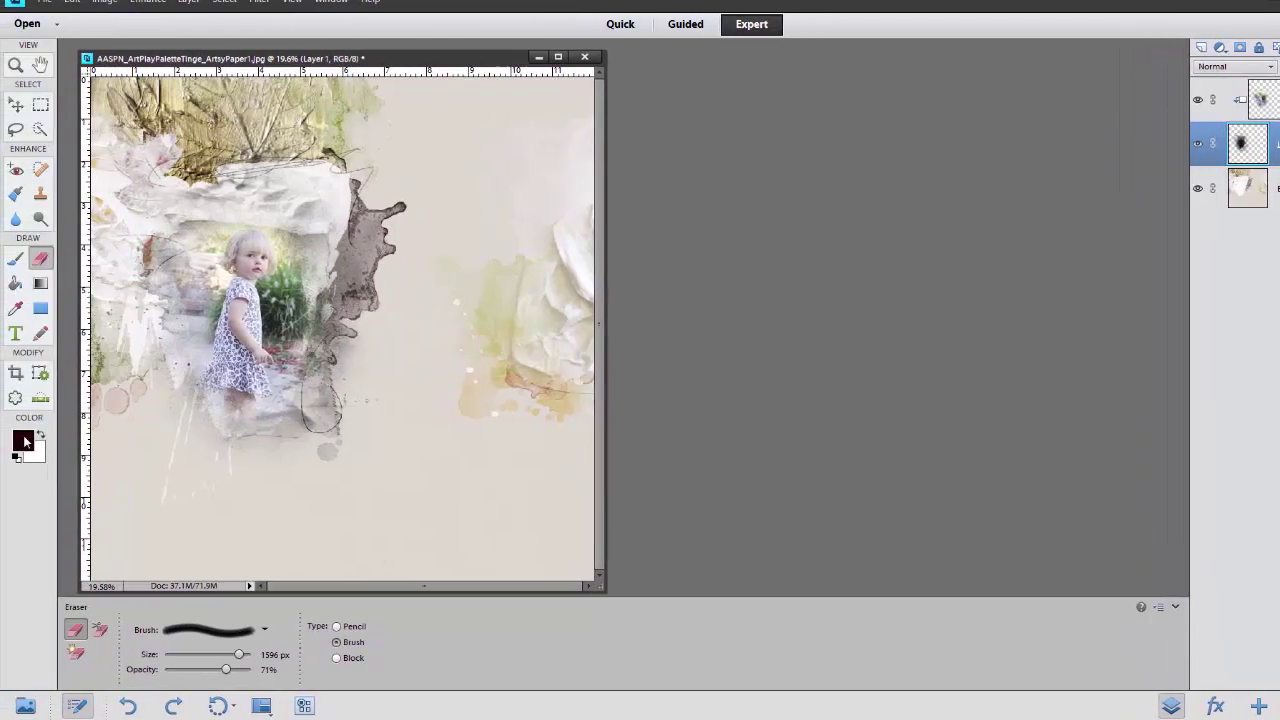
pyautogui.click(24, 438)
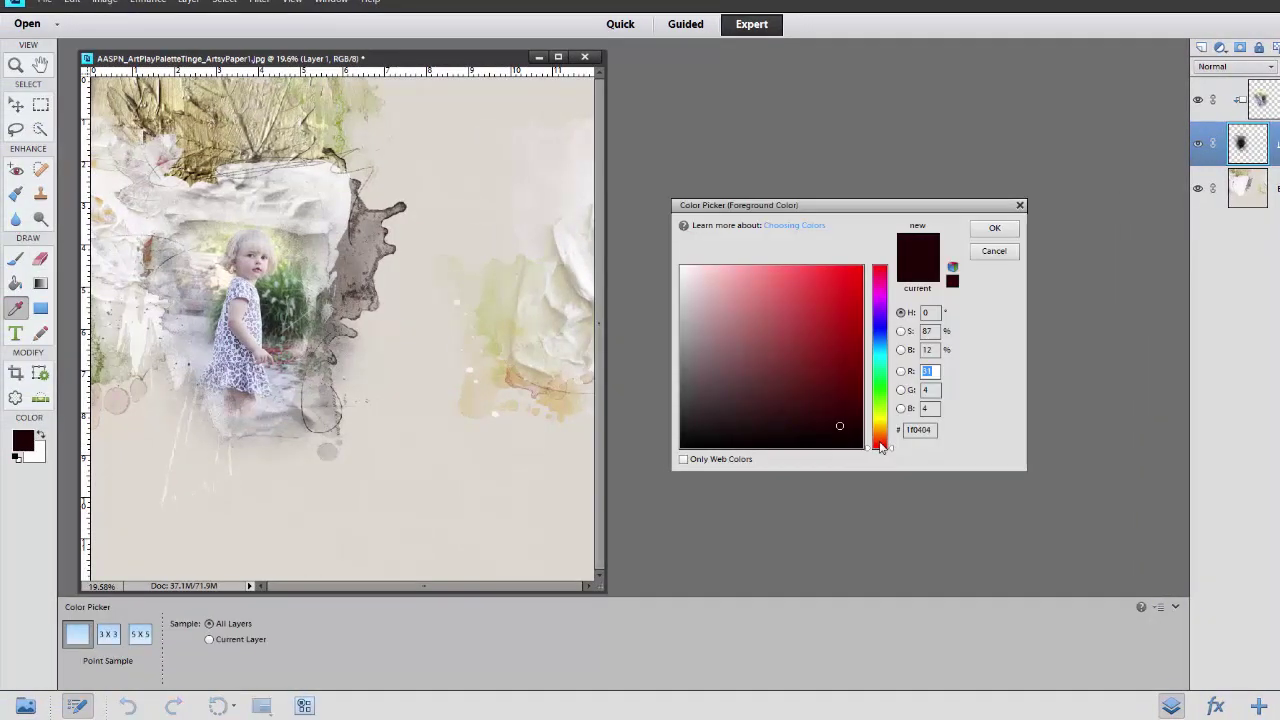
pyautogui.moveTo(881, 447); pyautogui.dragTo(932, 449)
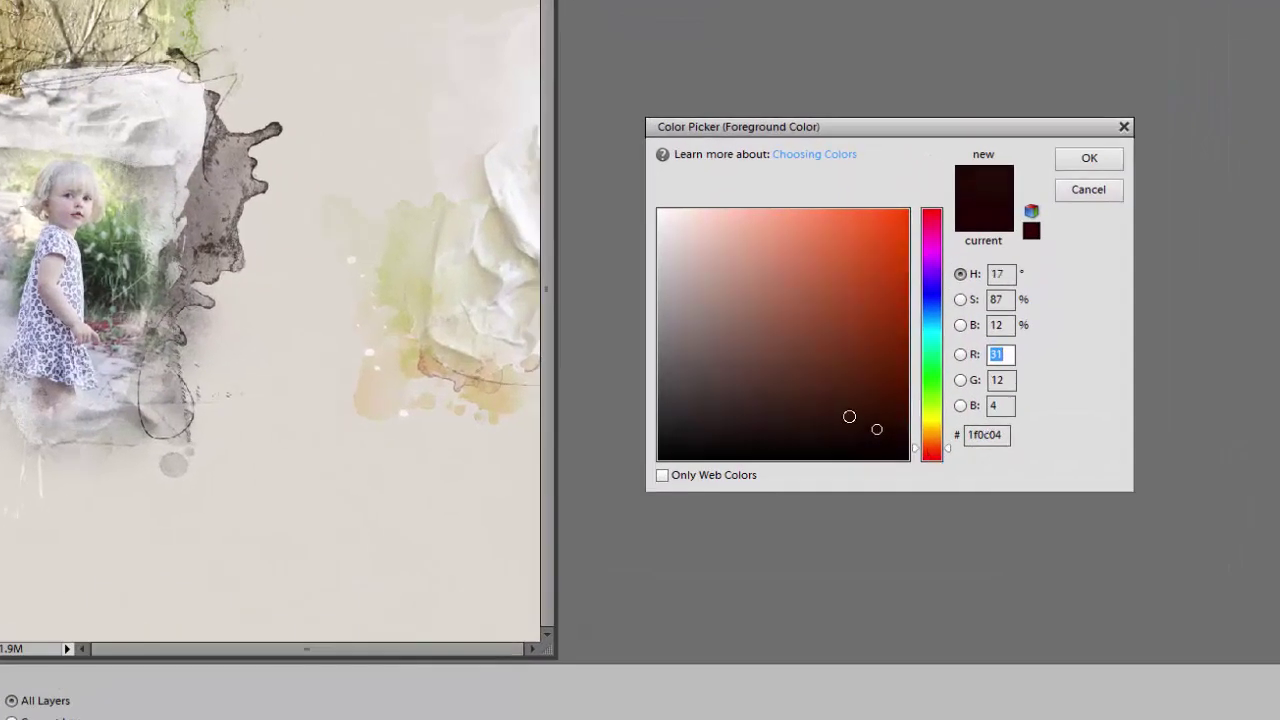
pyautogui.click(858, 418)
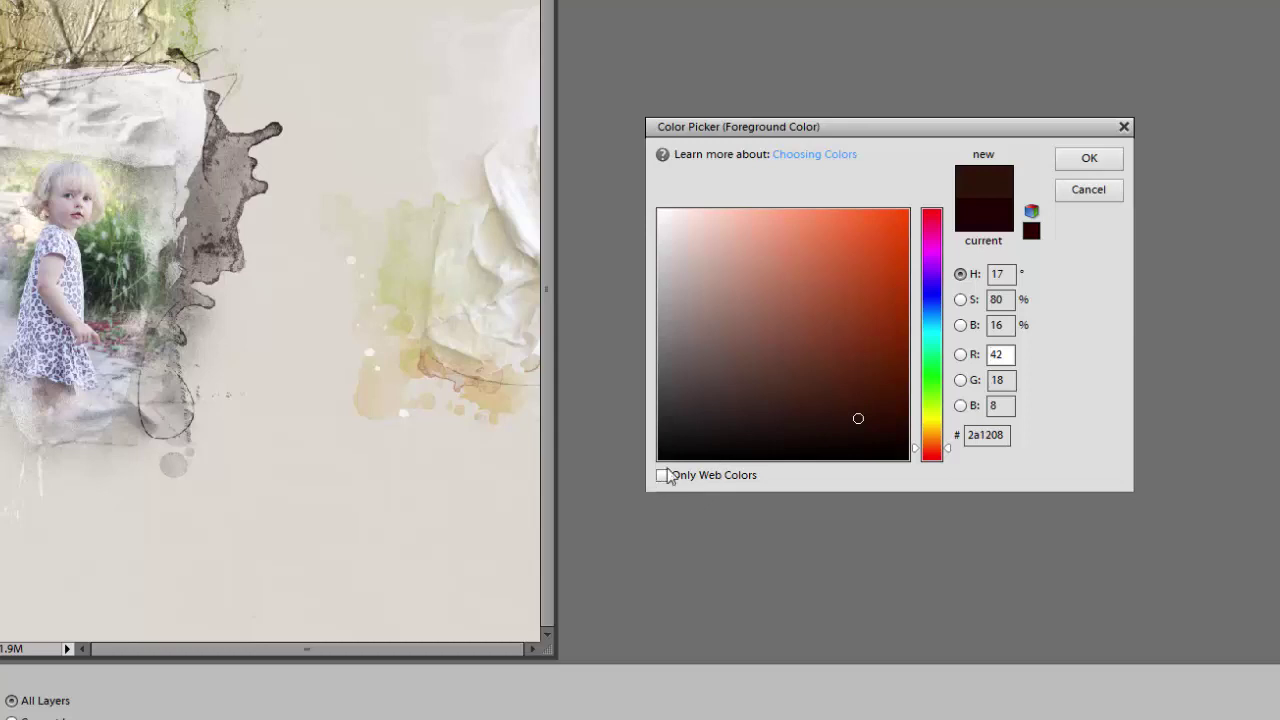
pyautogui.click(856, 405)
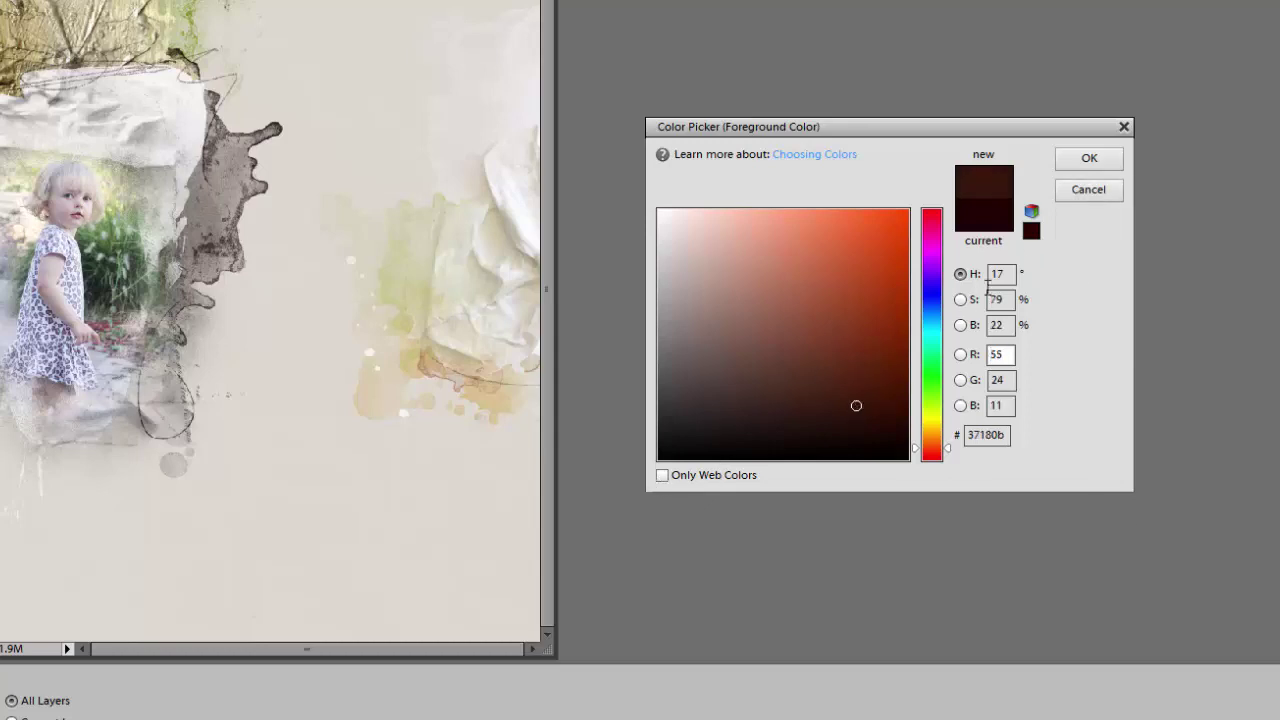
pyautogui.click(1108, 160)
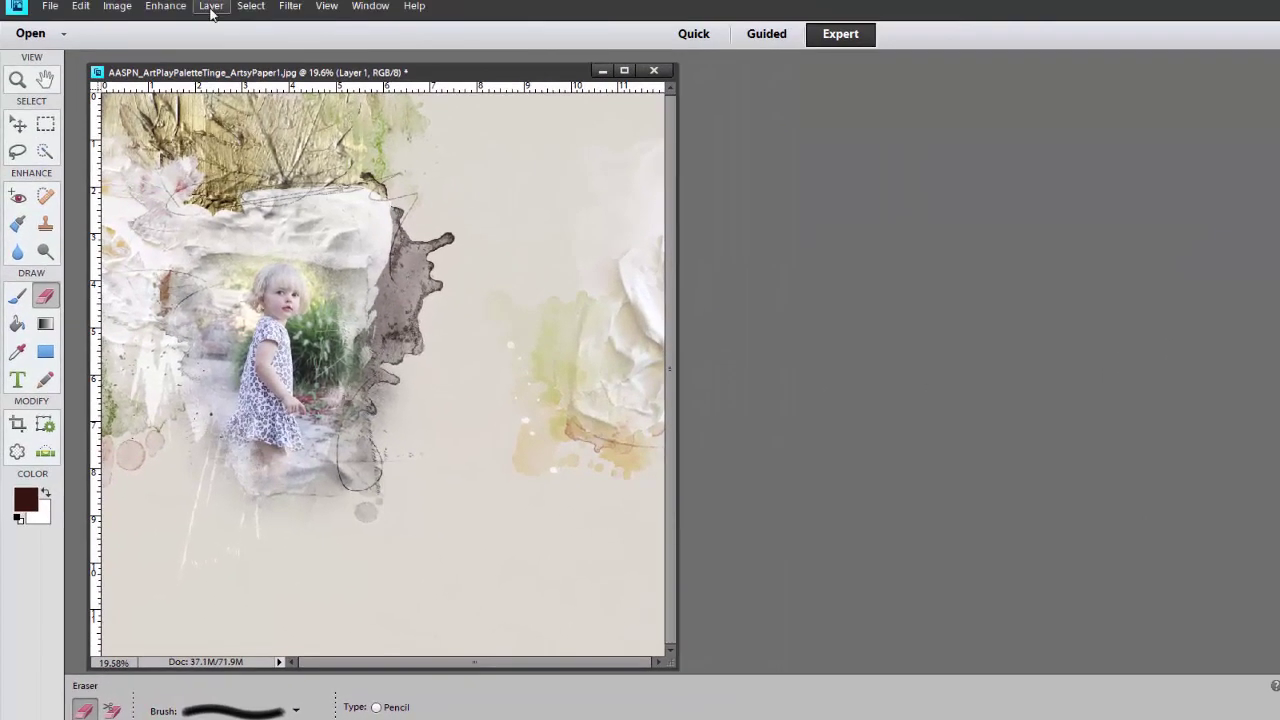
# Add a Gradient Map adjustment layer clipped to Layer 1 in Normal mode at 100% opacity
pyautogui.click(210, 6)
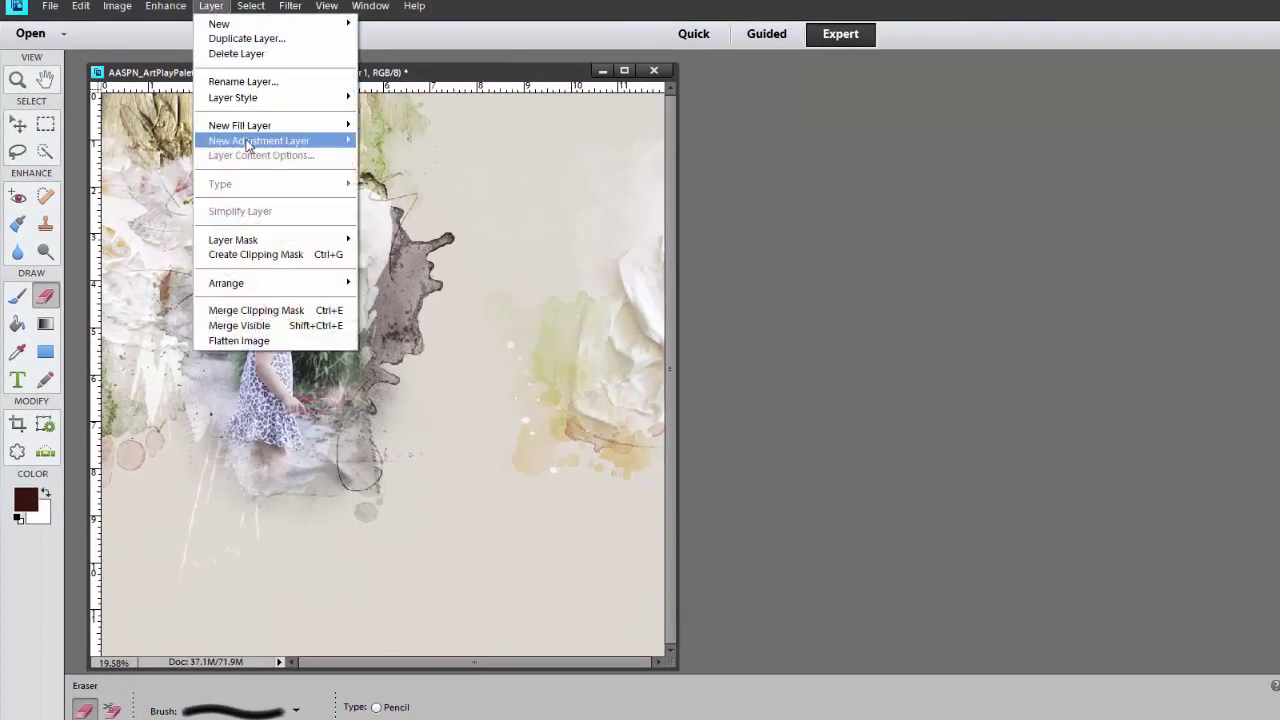
pyautogui.moveTo(246, 148)
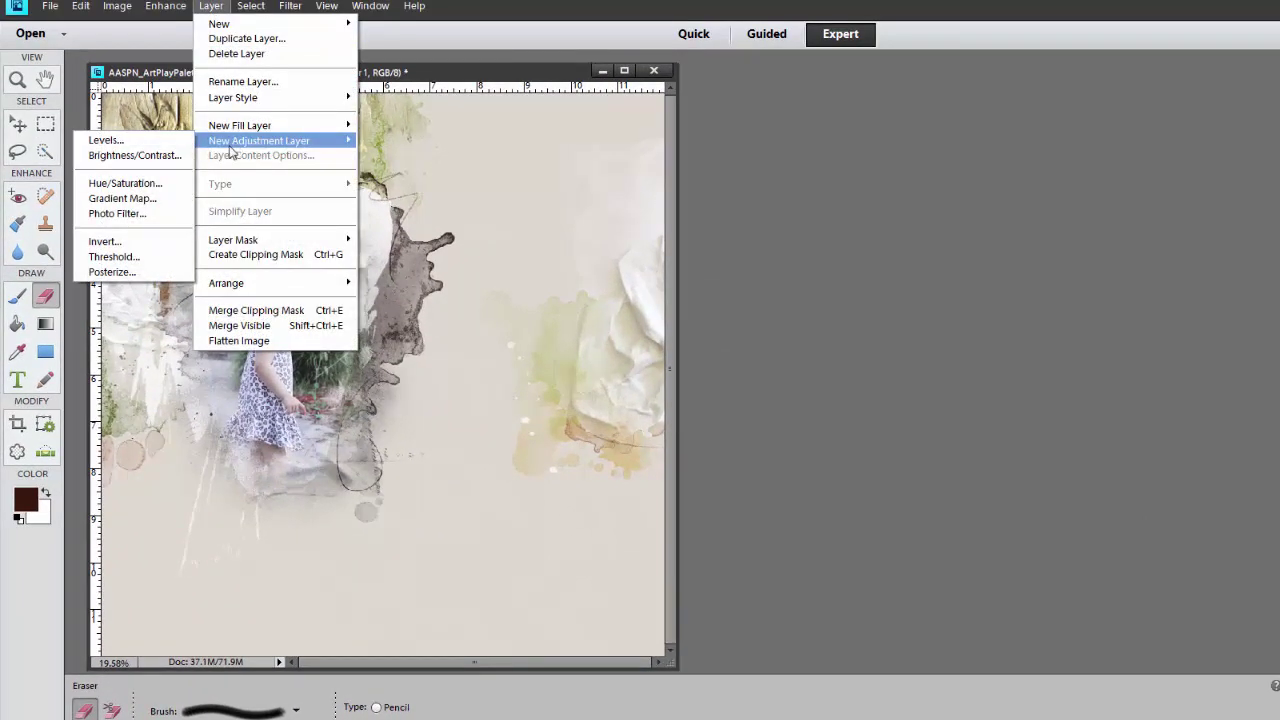
pyautogui.click(140, 199)
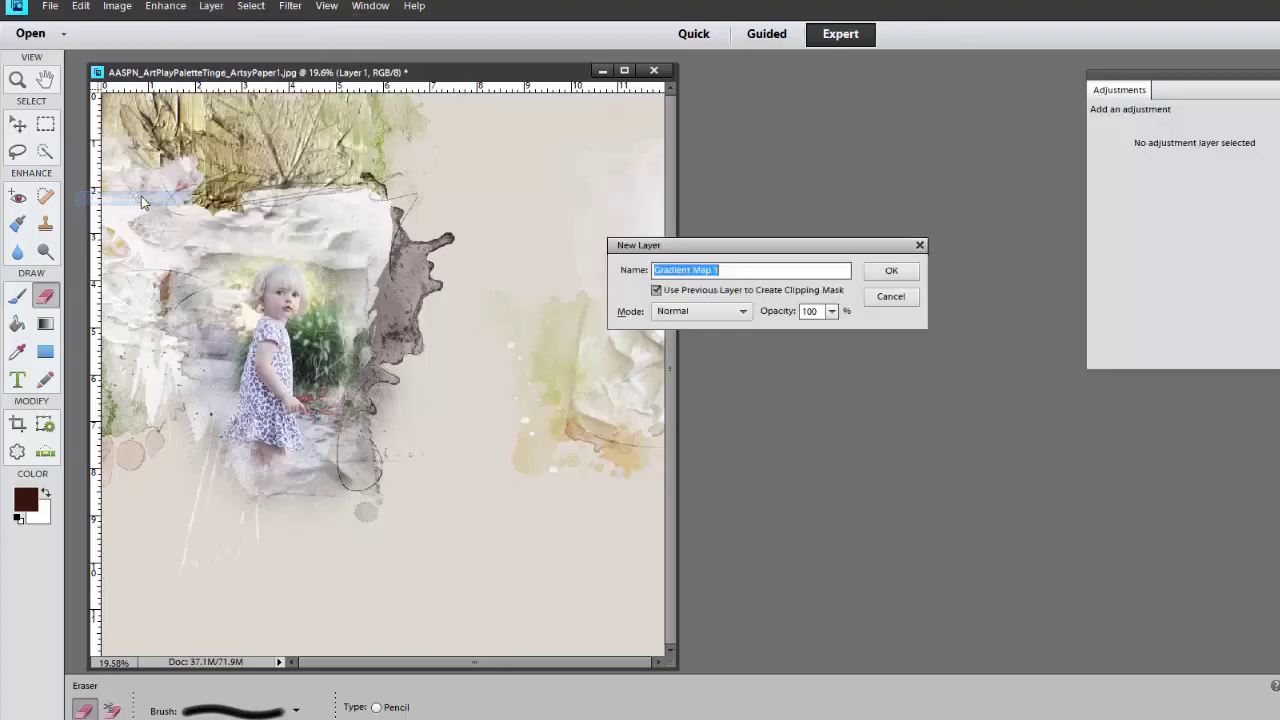
pyautogui.click(905, 271)
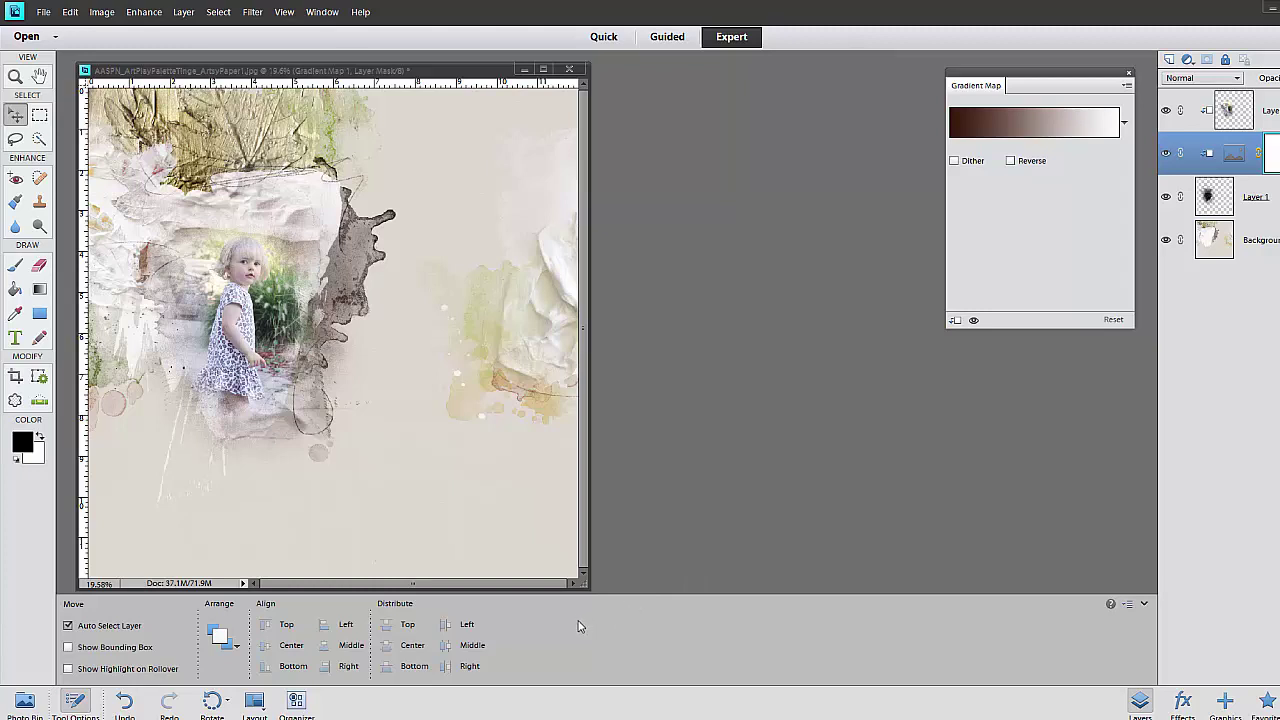
# Open BeautifulYou.psd from the 17 Oct folder
pyautogui.hotkey('ctrl', 'o')
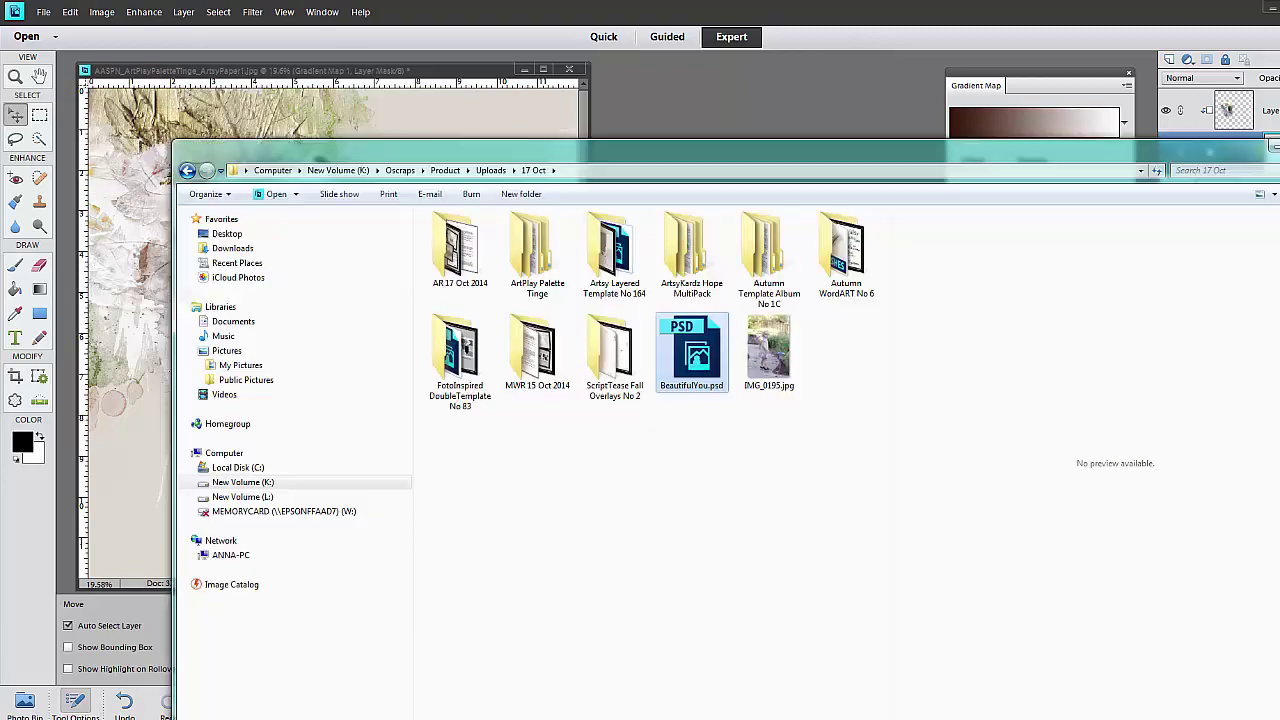
pyautogui.moveTo(695, 316); pyautogui.dragTo(677, 114)
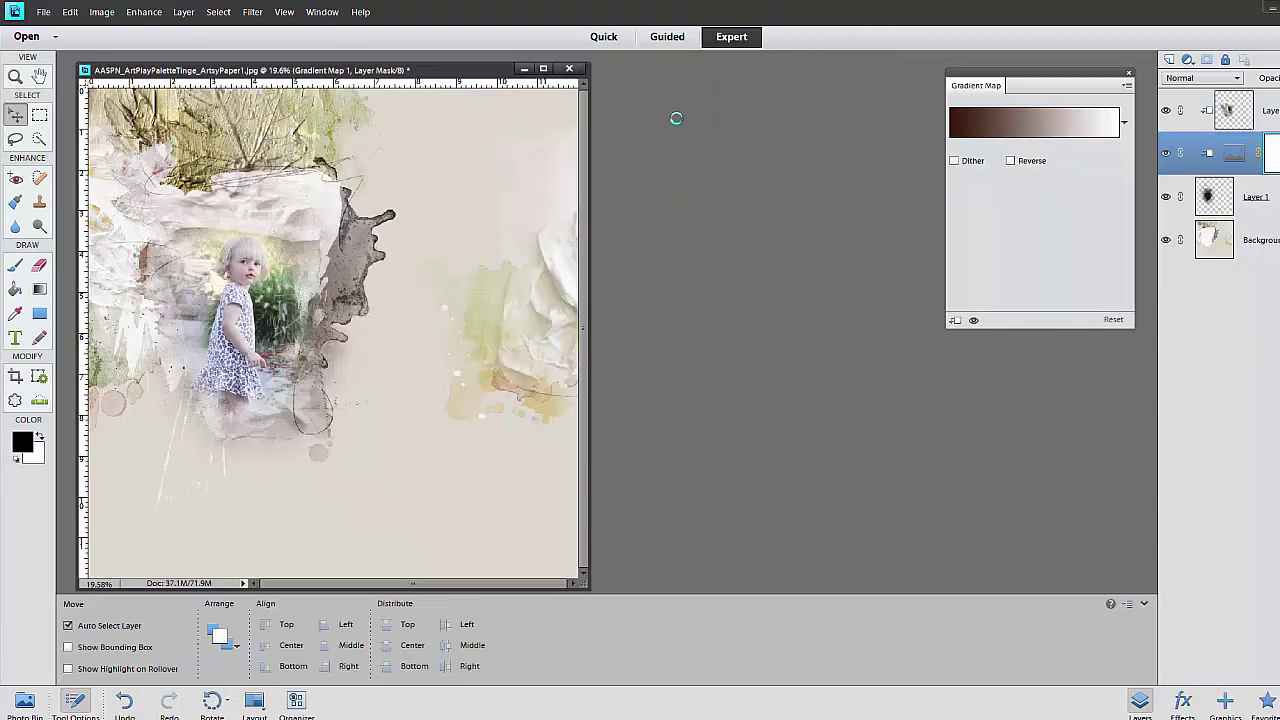